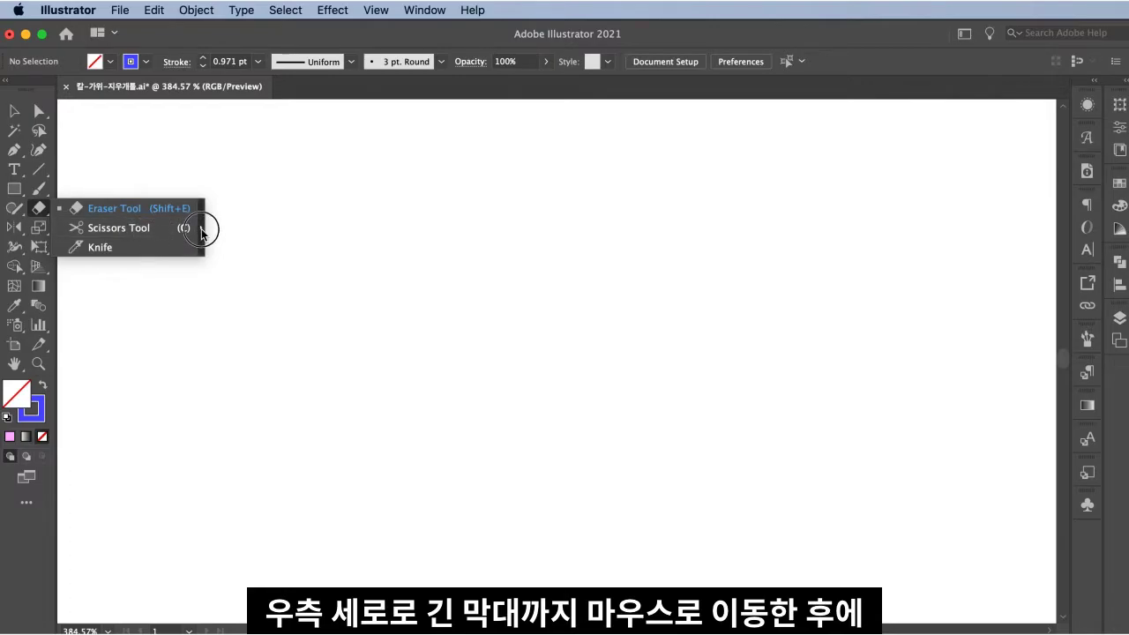
- Tear off the Eraser, Scissors and Knife tool group as a floating toolbar and place it over the empty canvas area
drag(202, 230, 201, 229)
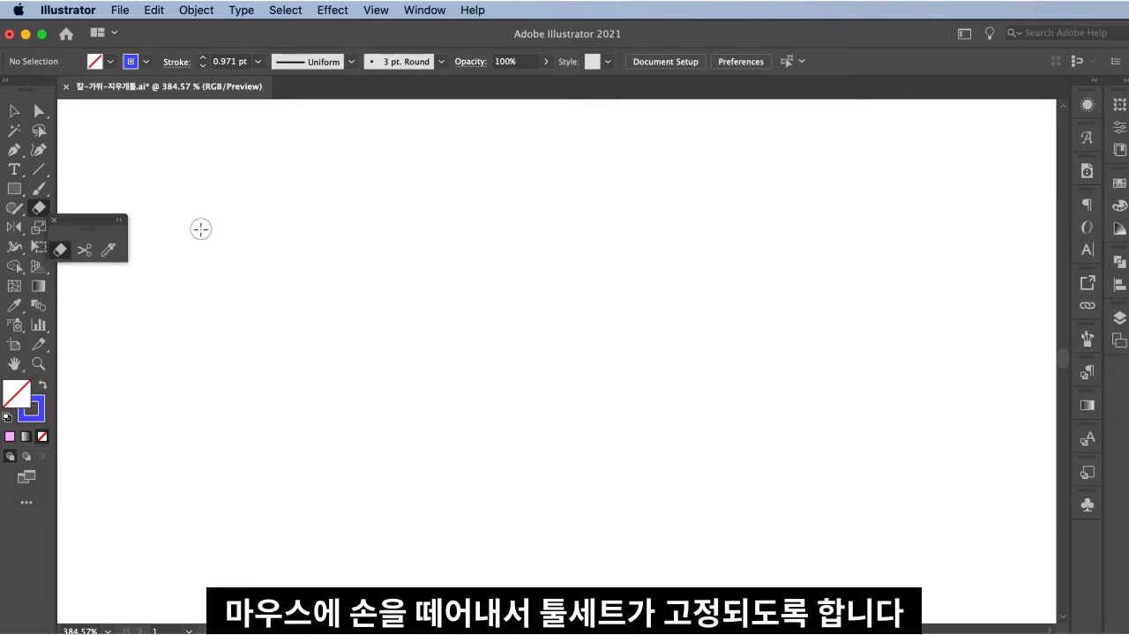
mouse_move(74, 222)
mouse_down()
mouse_move(202, 177)
mouse_move(134, 141)
mouse_up()
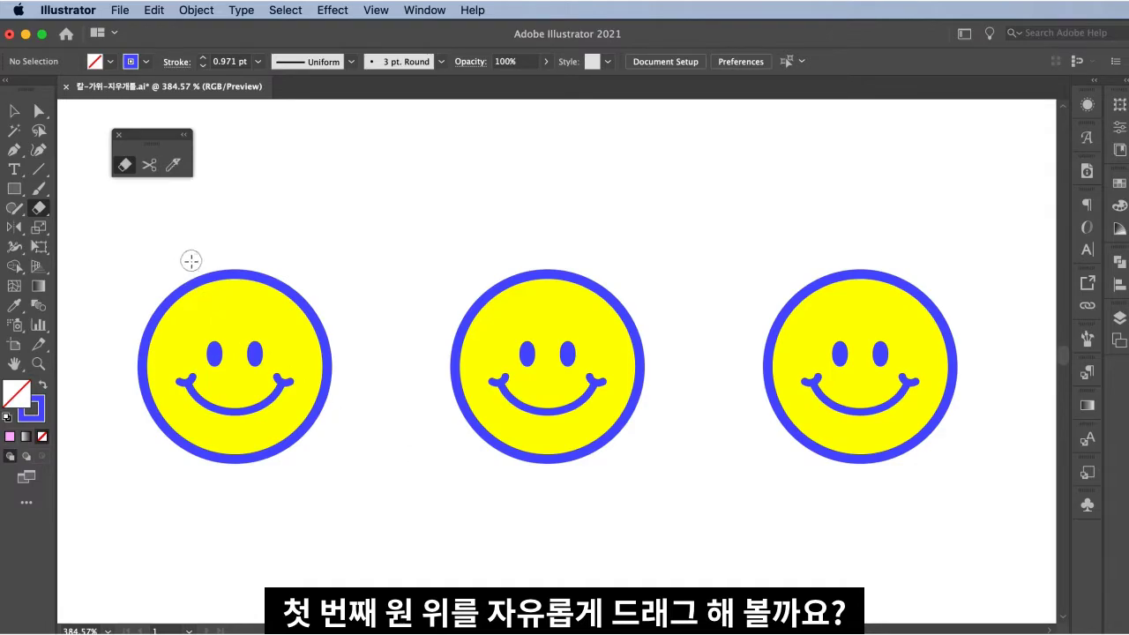
- Erase several freehand strokes across the first yellow smiley with the Eraser tool, splitting it into separate pieces
mouse_move(179, 255)
mouse_down()
mouse_move(375, 337)
mouse_move(324, 329)
mouse_move(132, 437)
mouse_up()
drag(144, 309, 283, 477)
mouse_move(324, 436)
mouse_down()
mouse_move(202, 345)
mouse_move(143, 255)
mouse_move(152, 287)
mouse_up()
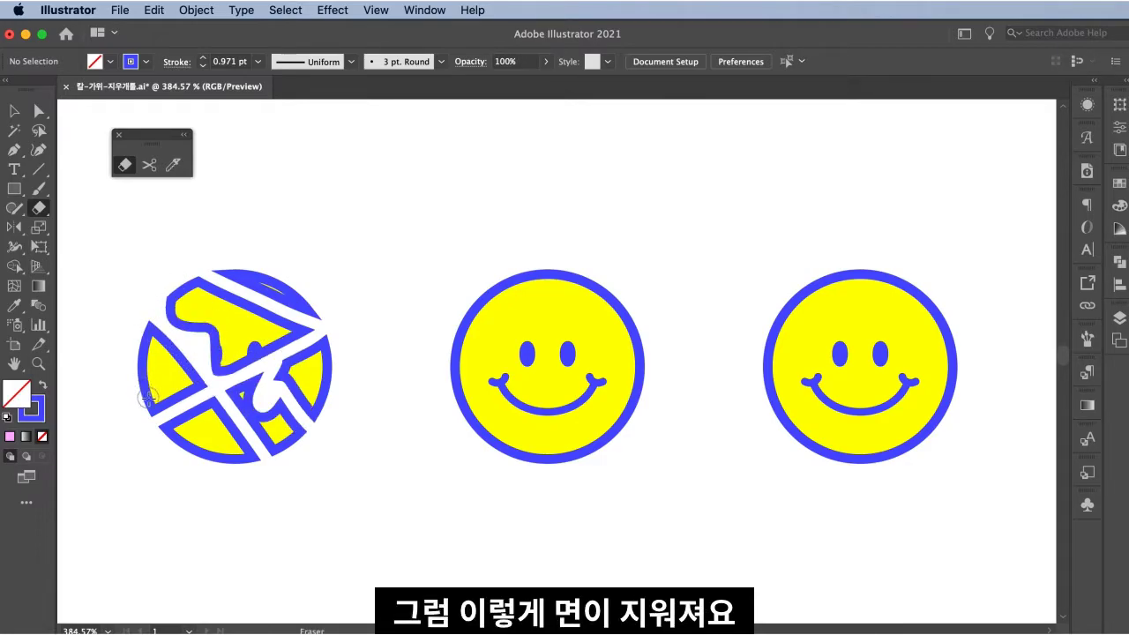
mouse_move(137, 383)
mouse_down()
mouse_move(328, 356)
mouse_move(406, 388)
mouse_up()
drag(232, 358, 235, 227)
mouse_move(290, 259)
mouse_down()
mouse_move(286, 300)
mouse_move(164, 494)
mouse_up()
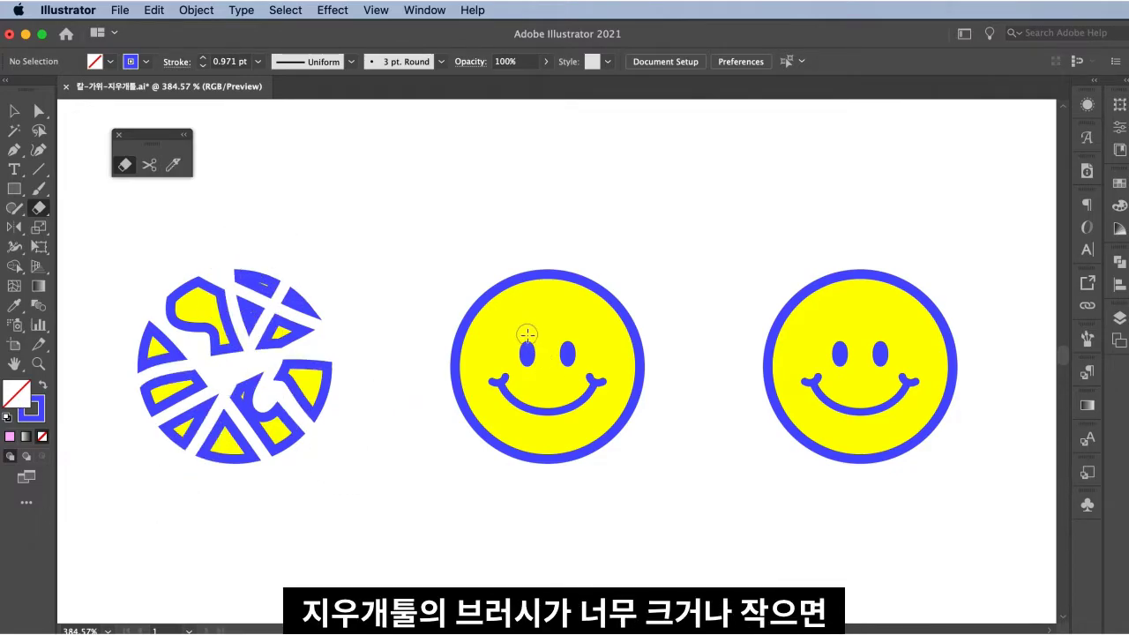
- Enlarge the eraser brush by a few increments and shrink it again
key(bracketright)
key(bracketright)
key(bracketright)
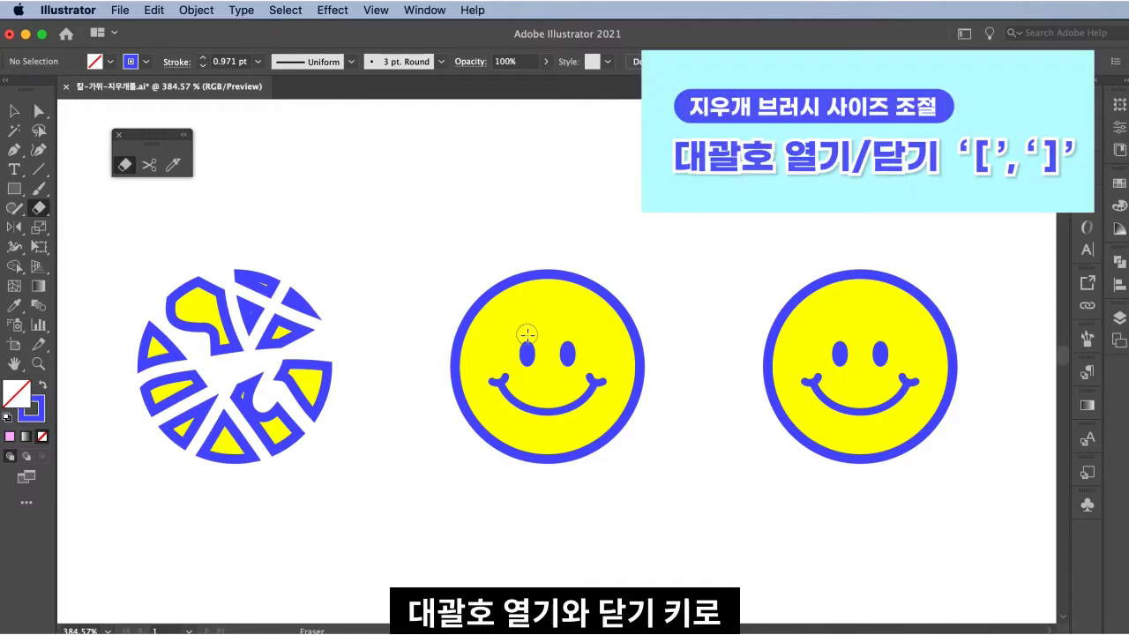
key(bracketleft)
key(bracketleft)
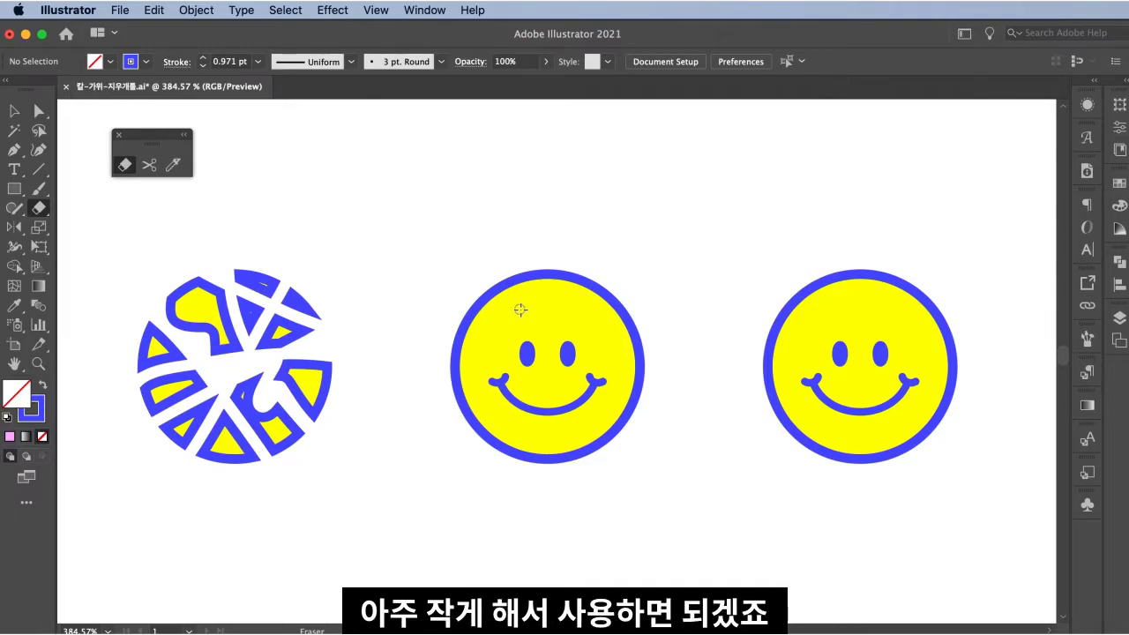
- Try a freehand eraser stroke across the top of the second yellow smiley, vary the brush size, and undo the stroke
key(bracketright)
key(bracketright)
key(bracketright)
drag(462, 284, 542, 308)
key(bracketleft)
key(bracketleft)
key(bracketleft)
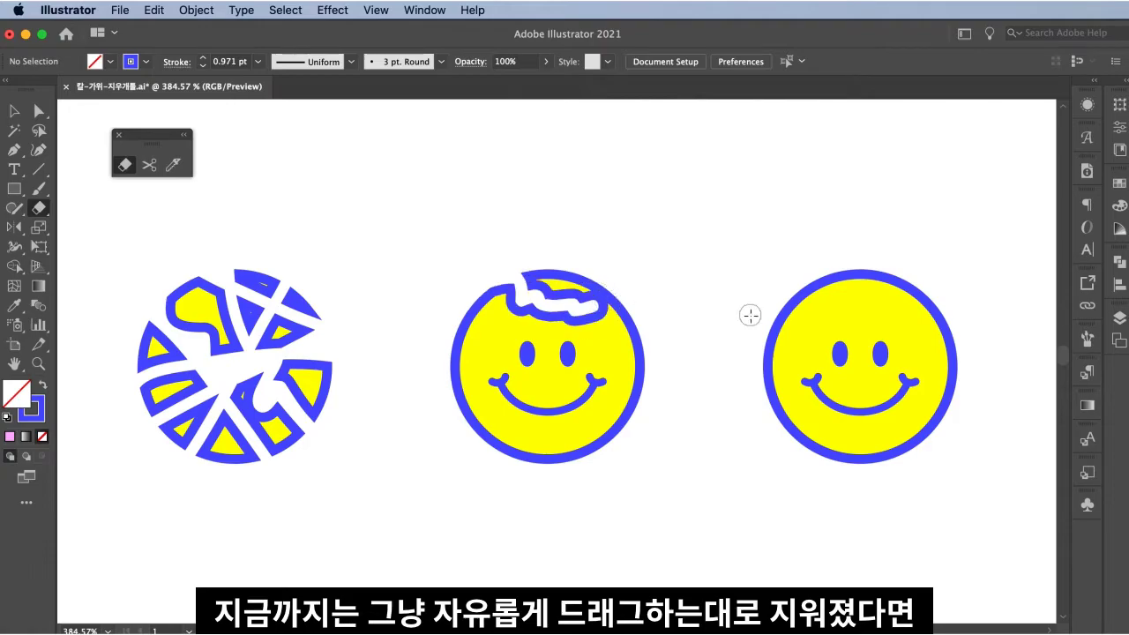
key(super+z)
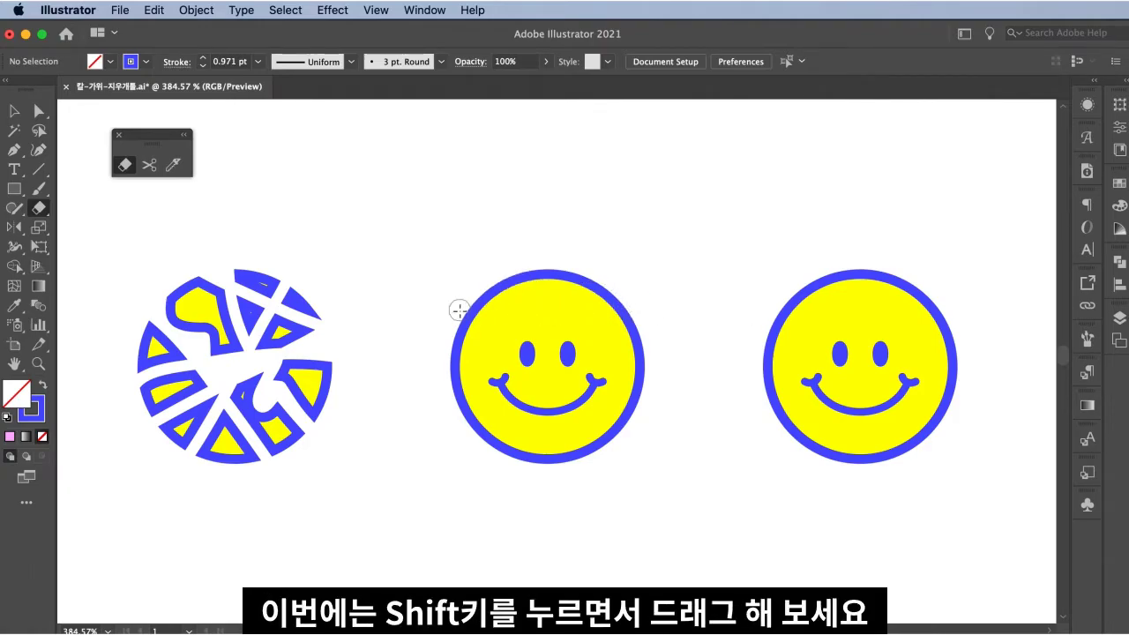
- Erase straight horizontal, vertical and diagonal bands through the second yellow smiley, and undo the vertical and diagonal ones
mouse_move(460, 310)
mouse_down()
mouse_move(623, 314)
mouse_move(620, 517)
mouse_up()
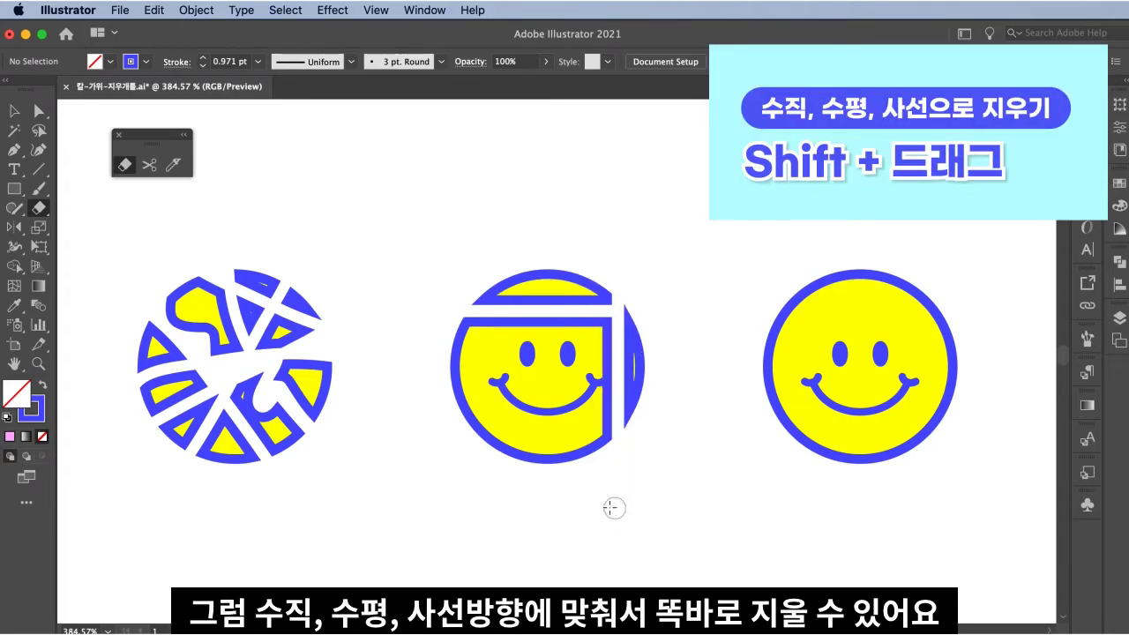
mouse_move(446, 328)
mouse_down()
mouse_move(600, 449)
mouse_move(641, 502)
mouse_up()
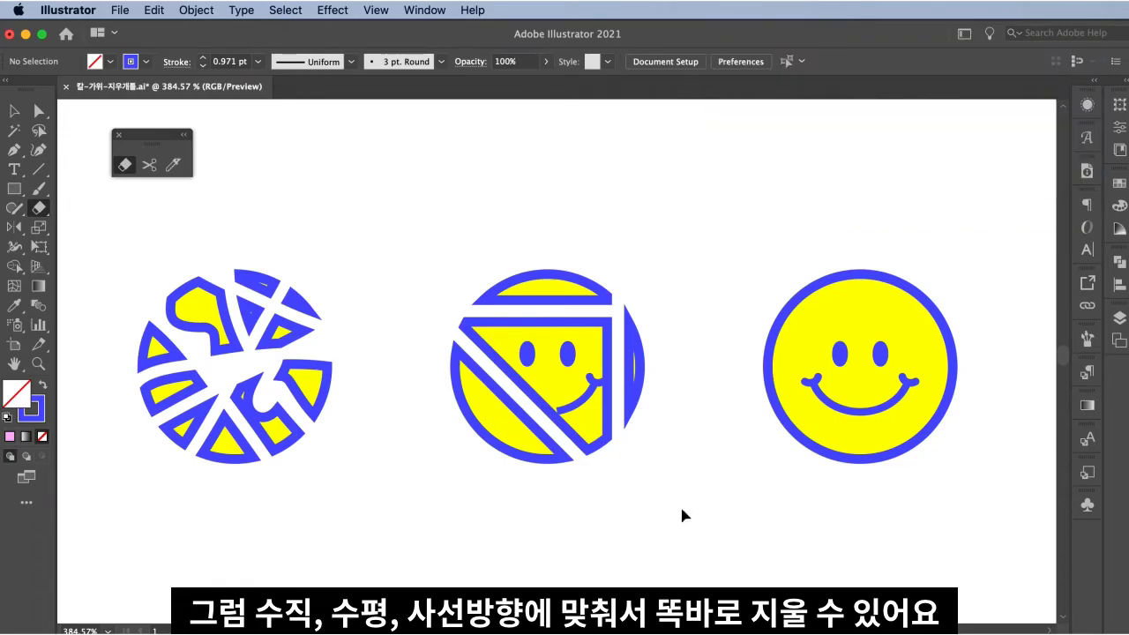
key(super+z)
key(super+z)
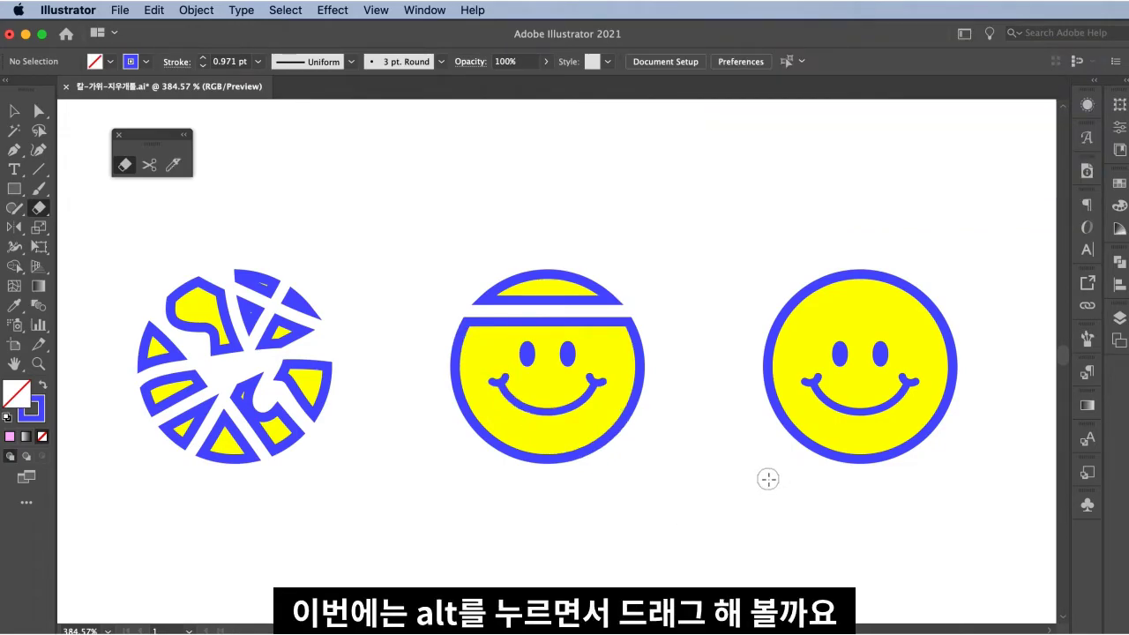
- Erase rectangular areas from the bottom, top, right and left sides of the third yellow smiley, plus a small one near its mouth
mouse_move(740, 502)
mouse_down()
mouse_move(884, 461)
mouse_move(958, 423)
mouse_move(970, 428)
mouse_move(955, 449)
mouse_move(966, 425)
mouse_up()
drag(771, 248, 929, 310)
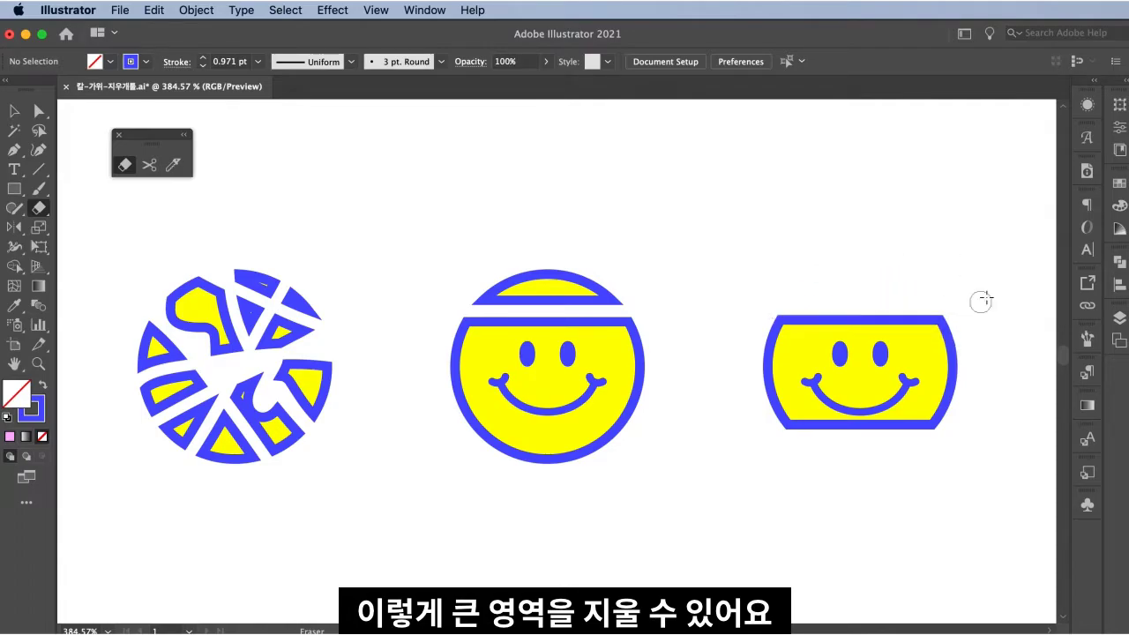
drag(1000, 270, 932, 474)
drag(732, 300, 790, 498)
drag(854, 383, 868, 393)
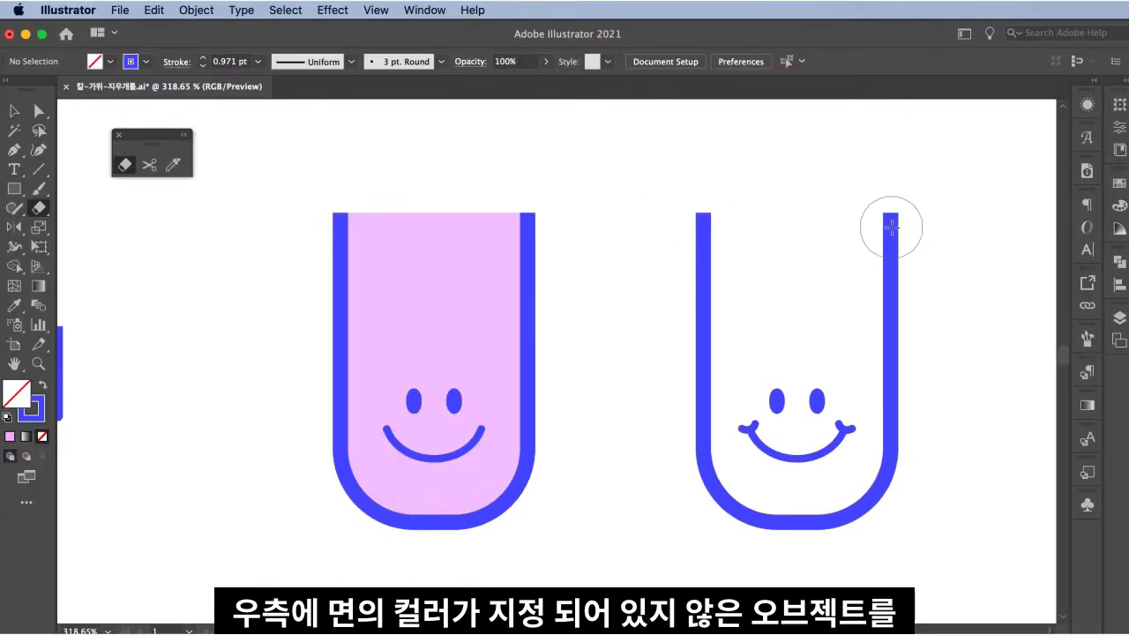
- Erase the right tip of the unfilled U-shaped path and cut gaps into its left side, lower-left curve and right side
drag(890, 227, 890, 227)
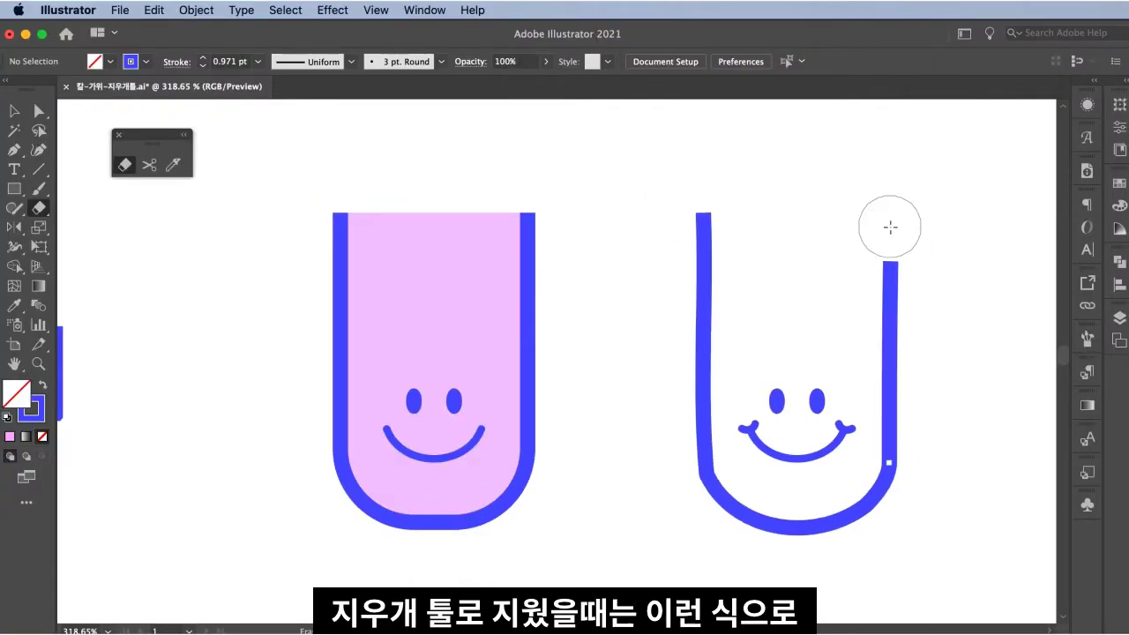
drag(711, 269, 686, 291)
drag(685, 469, 697, 456)
drag(887, 404, 887, 335)
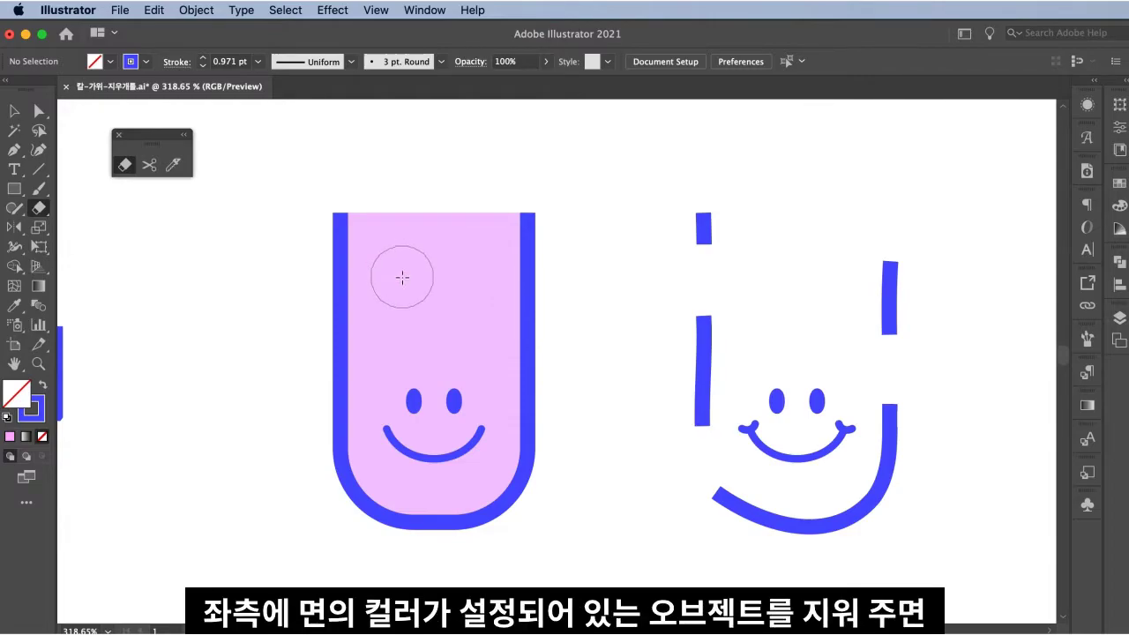
- Erase round bites from the right side, upper edge, upper-left corner, left side and lower-left curve of the pink-filled U shape
click(531, 313)
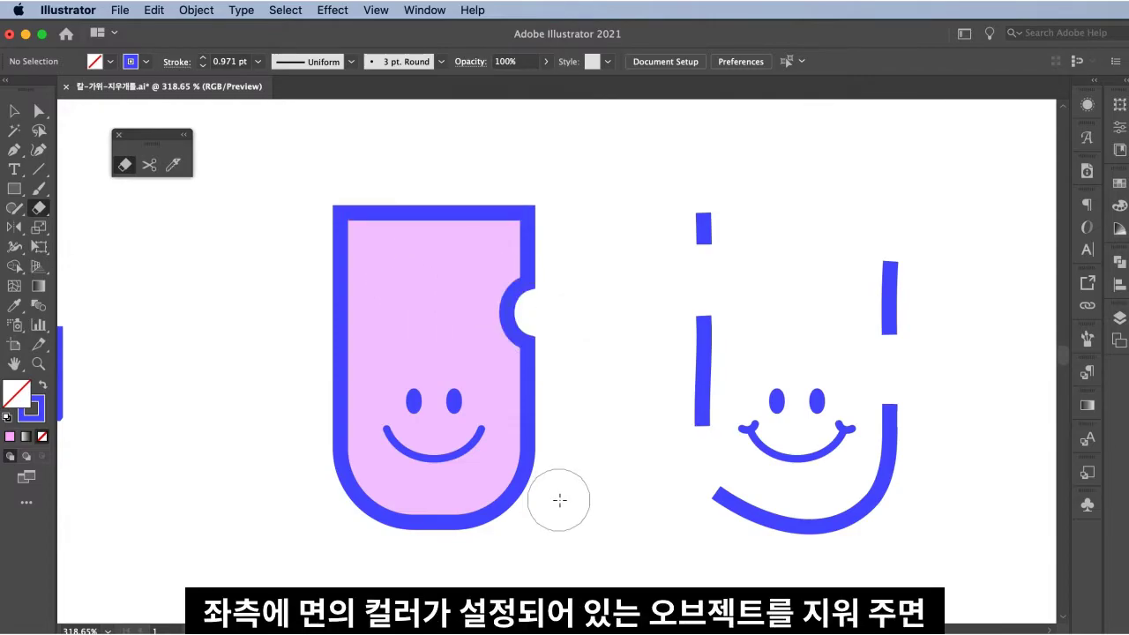
drag(464, 210, 490, 212)
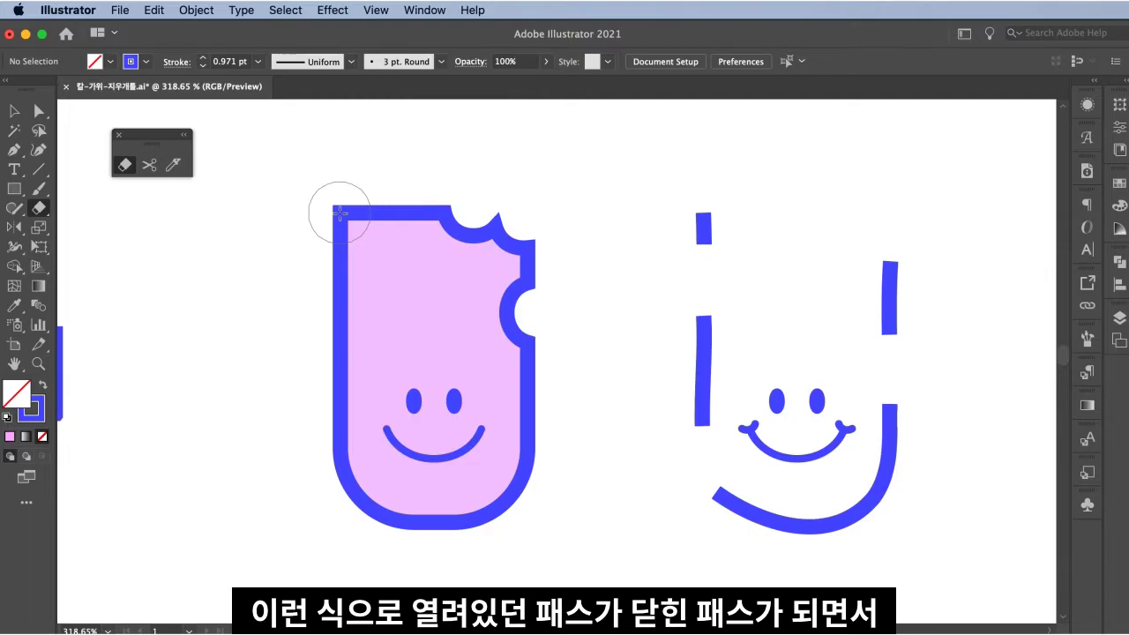
click(345, 212)
click(332, 327)
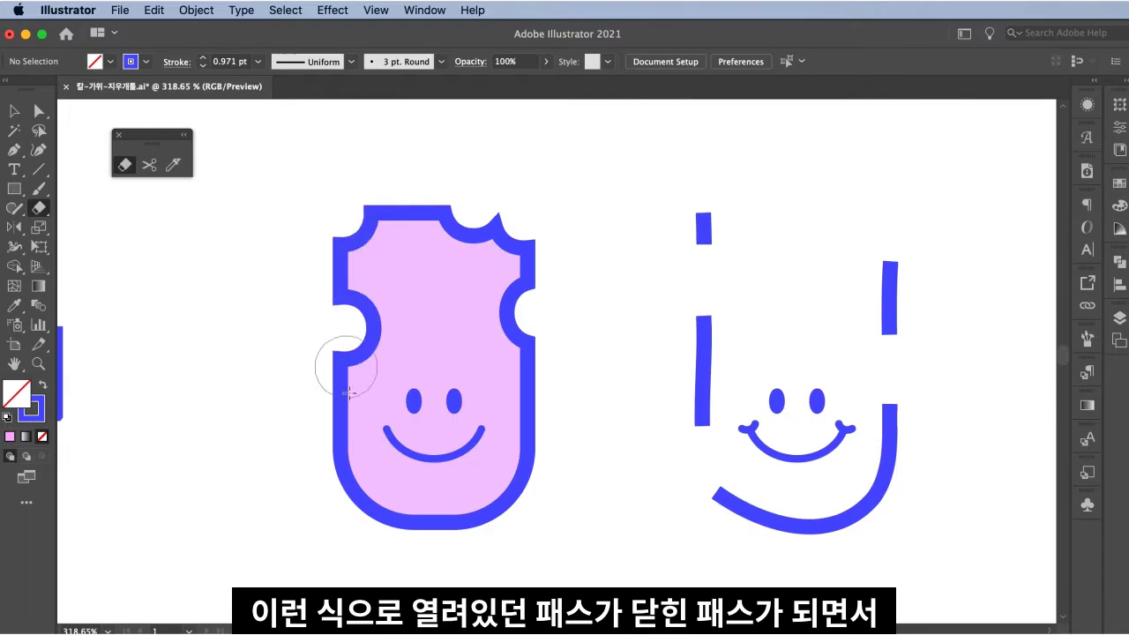
click(355, 500)
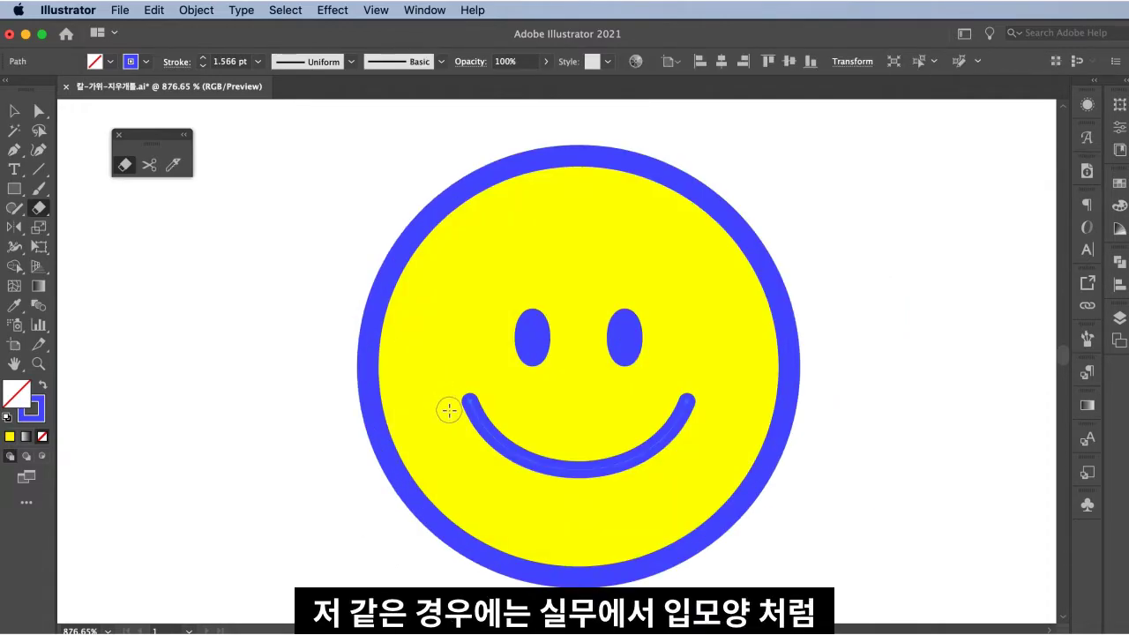
- Shorten both ends of the yellow smiley's selected mouth line with two straight horizontal eraser strokes
drag(451, 399, 738, 406)
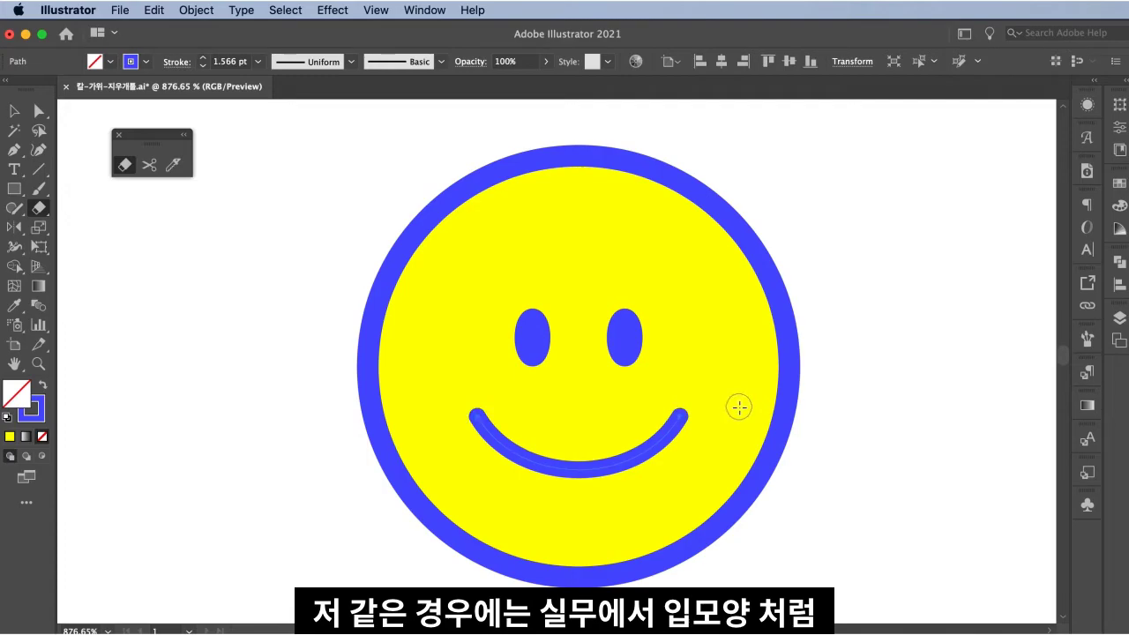
drag(454, 411, 812, 416)
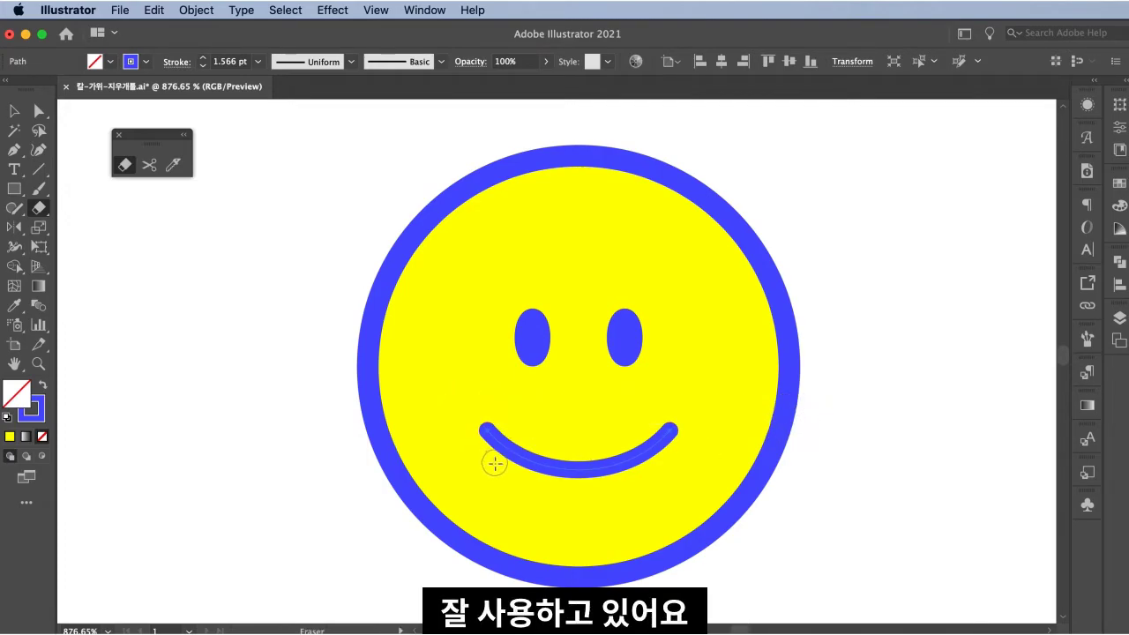
- Try squashing the mouth line's height from the upper edge of its bounding box, and undo it
key(v)
mouse_move(578, 428)
mouse_down()
mouse_move(579, 446)
mouse_move(579, 423)
mouse_move(579, 436)
mouse_up()
key(cmd+z)
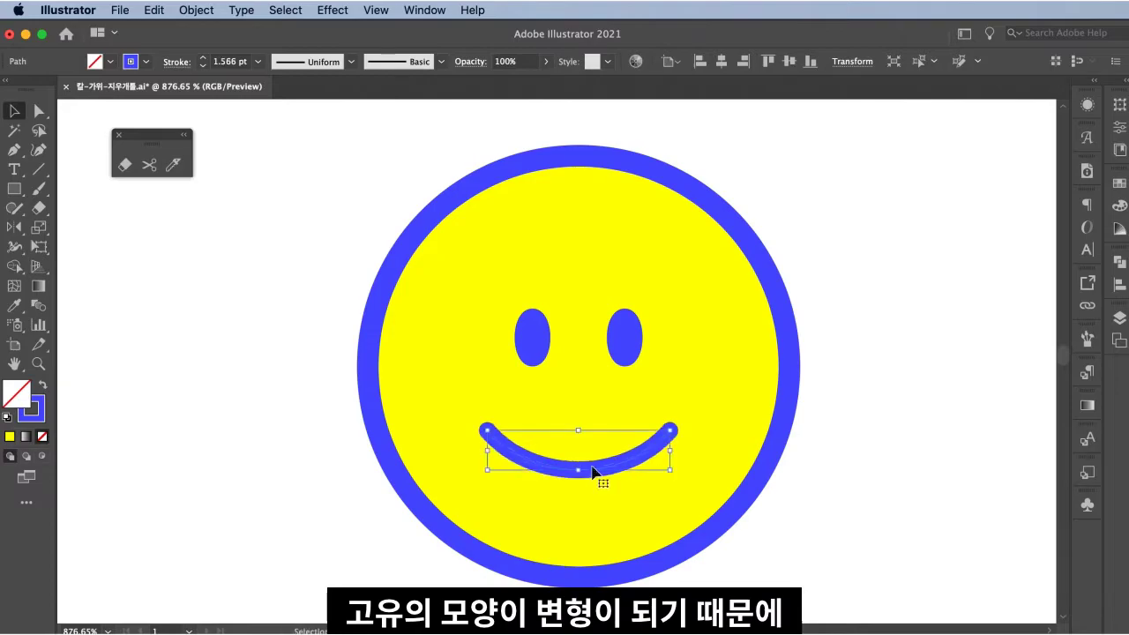
- Erase horizontally across both mouth ends once more, and move the shortened mouth up closer to the eyes
key(shift+e)
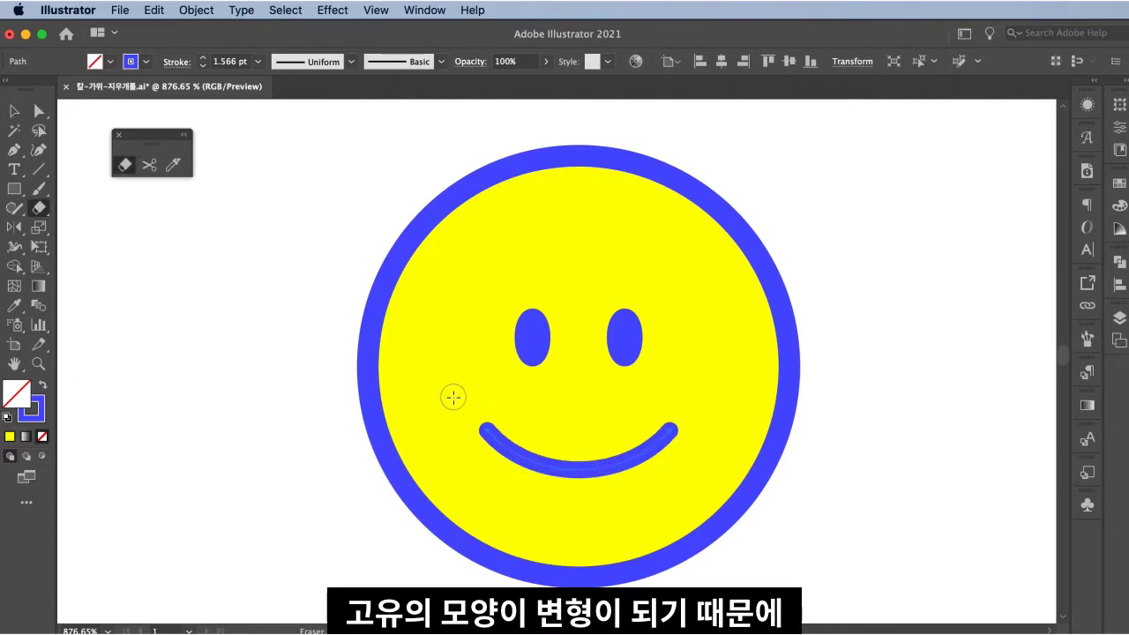
drag(466, 429, 717, 436)
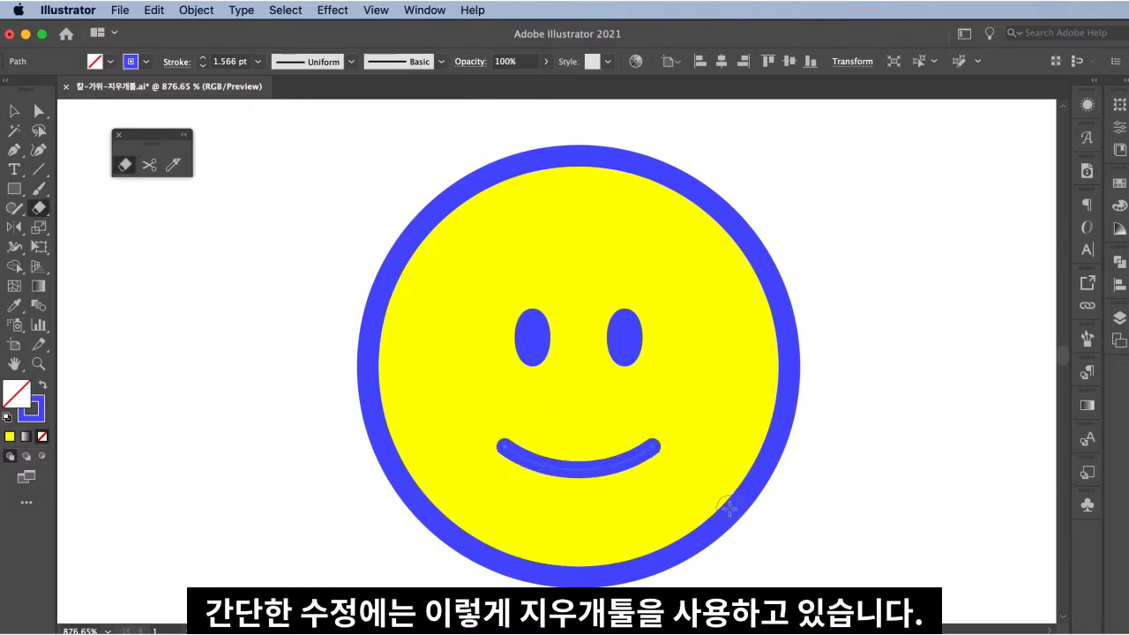
key(v)
mouse_move(653, 459)
mouse_down()
mouse_move(627, 457)
mouse_move(620, 417)
mouse_up()
click(787, 476)
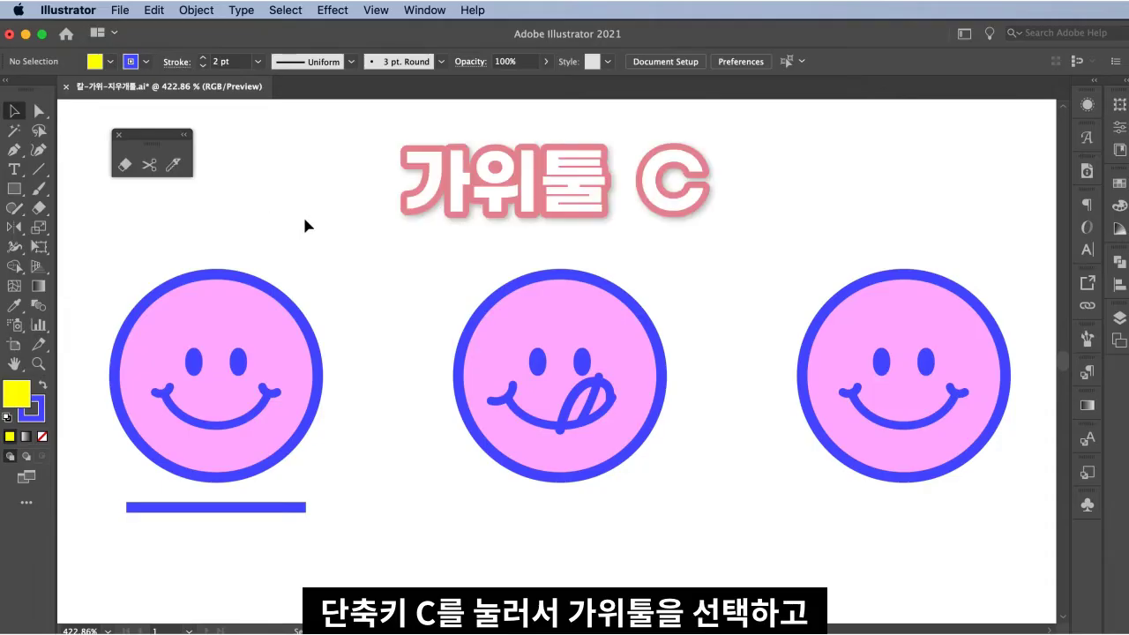
- Cut the first pink smiley's circular outline with the Scissors tool, just above its rightmost anchor point
key(c)
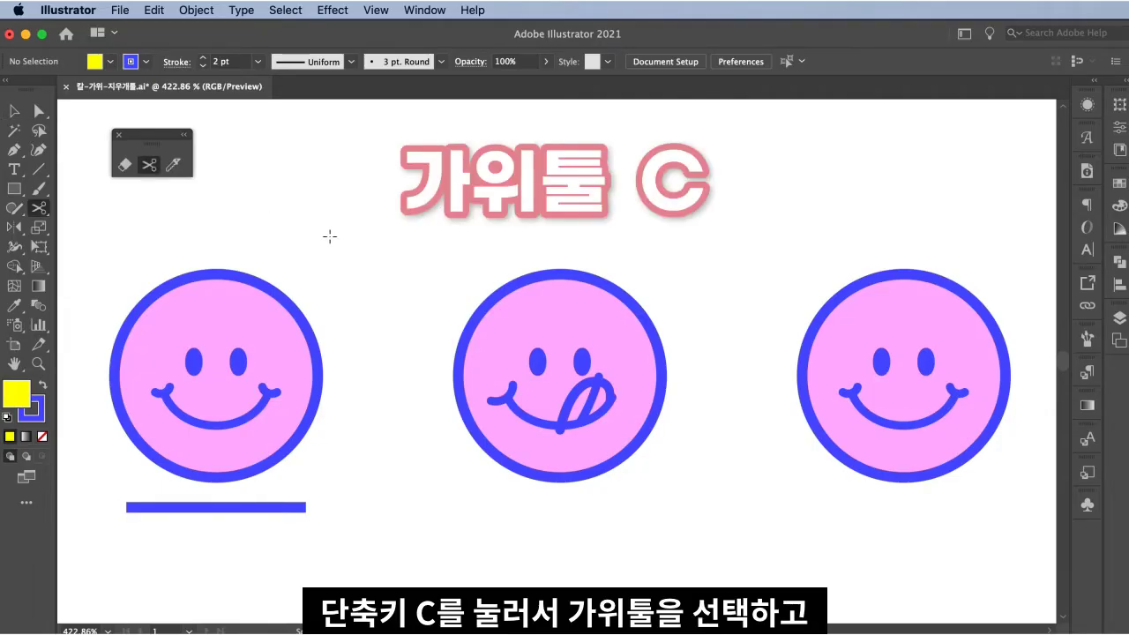
click(314, 354)
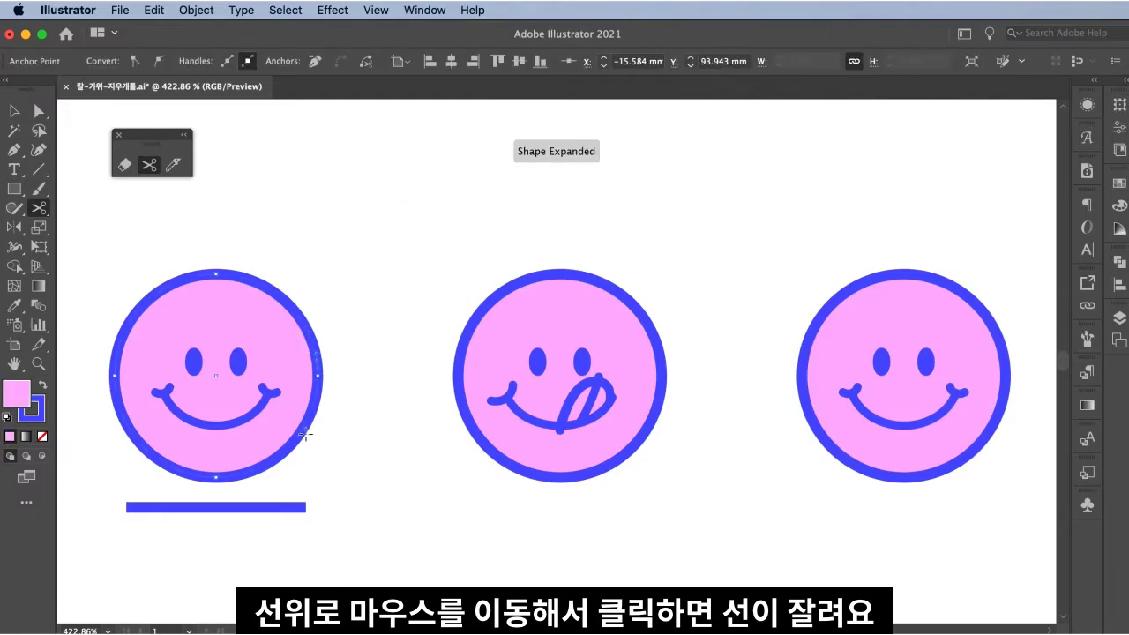
- Pull the cut anchor point away from the circle with Direct Selection to check the split, and undo the move
key(a)
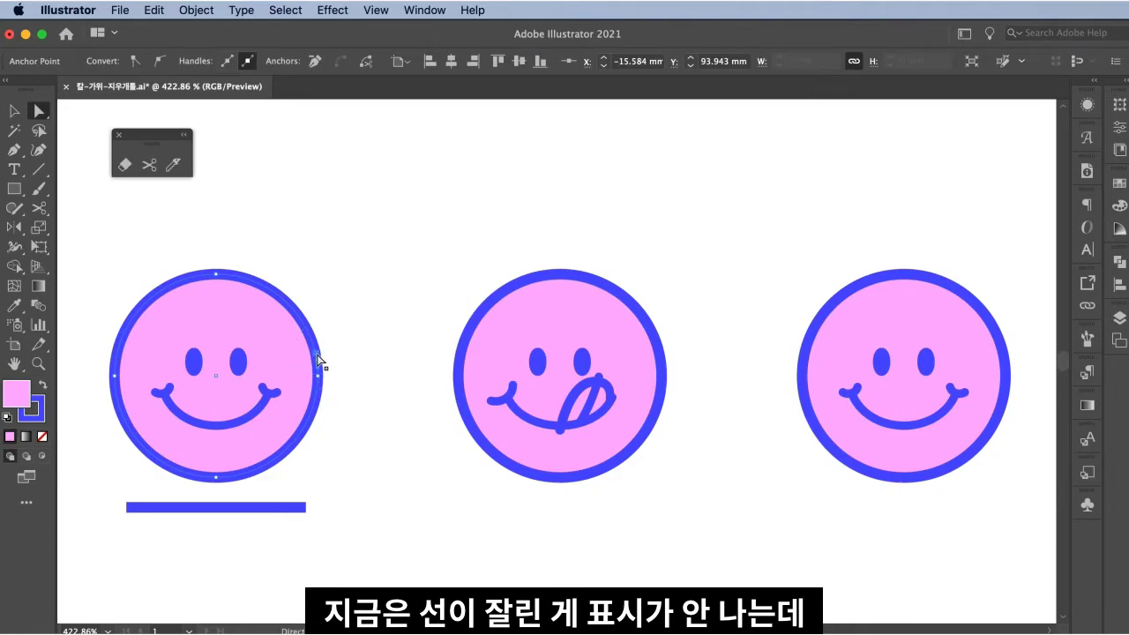
drag(316, 350, 376, 372)
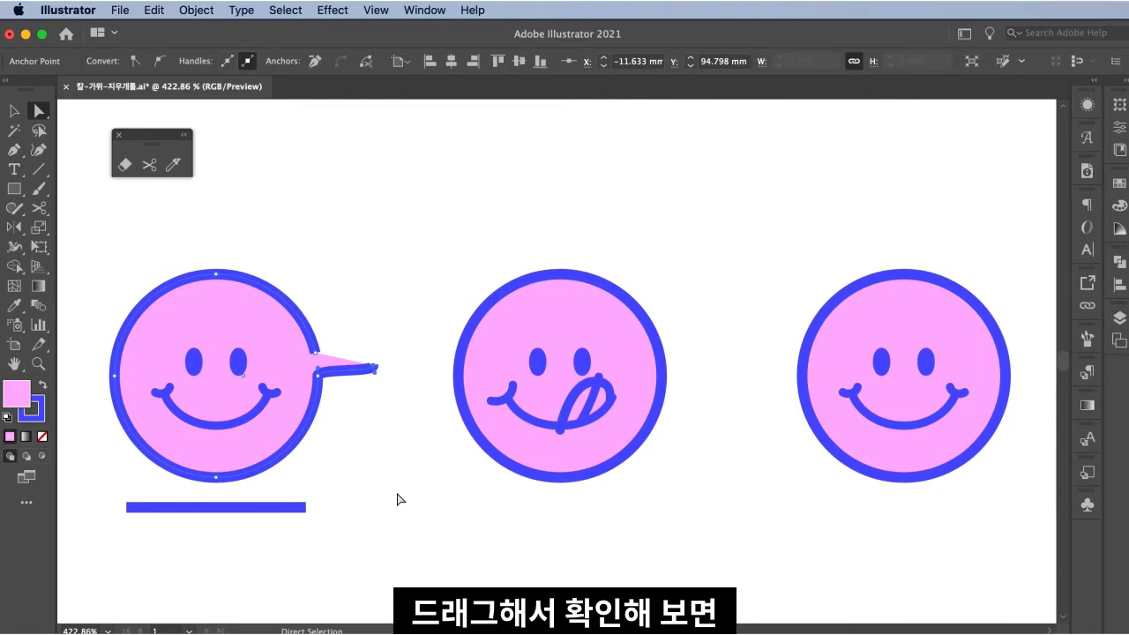
key(super+z)
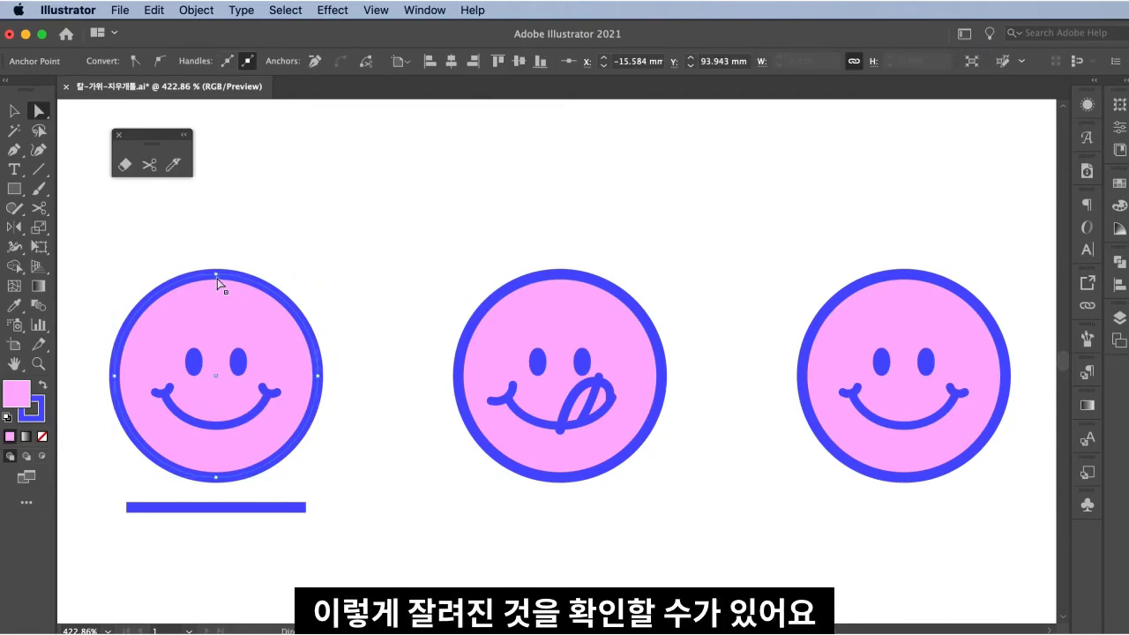
- Cut the circle's outline again slightly above the first cut, and delete the short stroke segment between the two cuts
key(c)
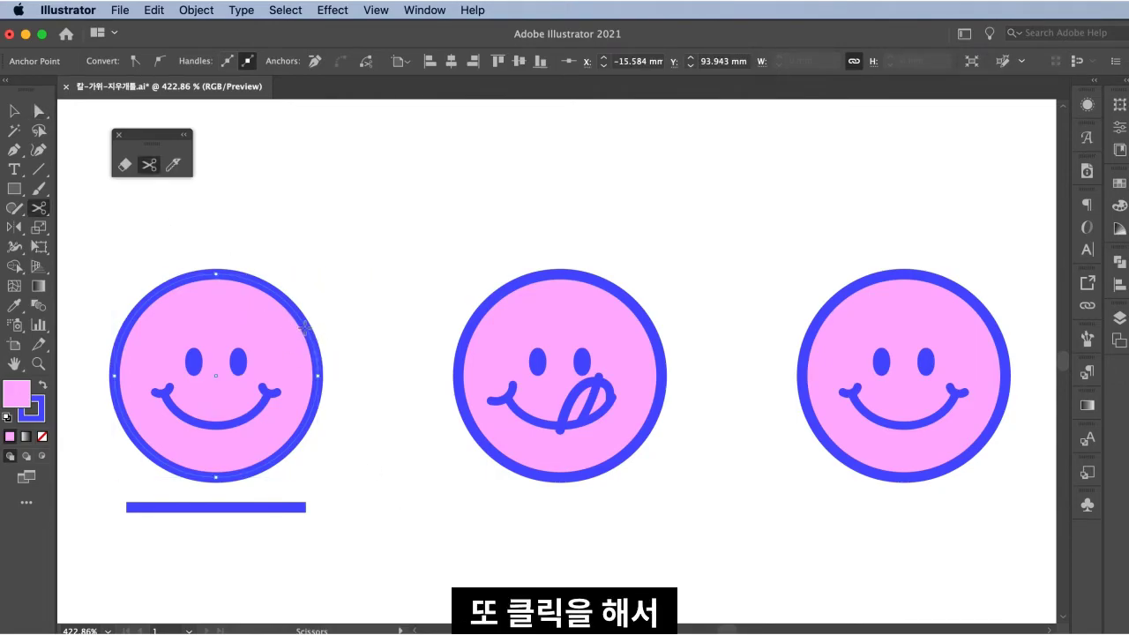
click(302, 328)
key(v)
drag(309, 348, 345, 335)
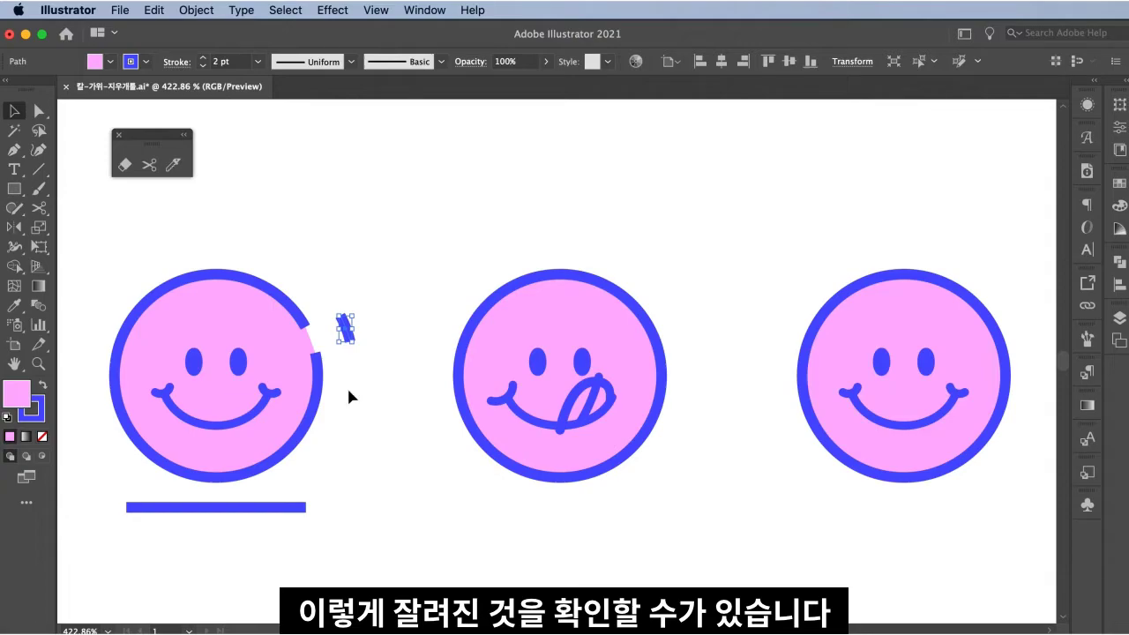
key(Delete)
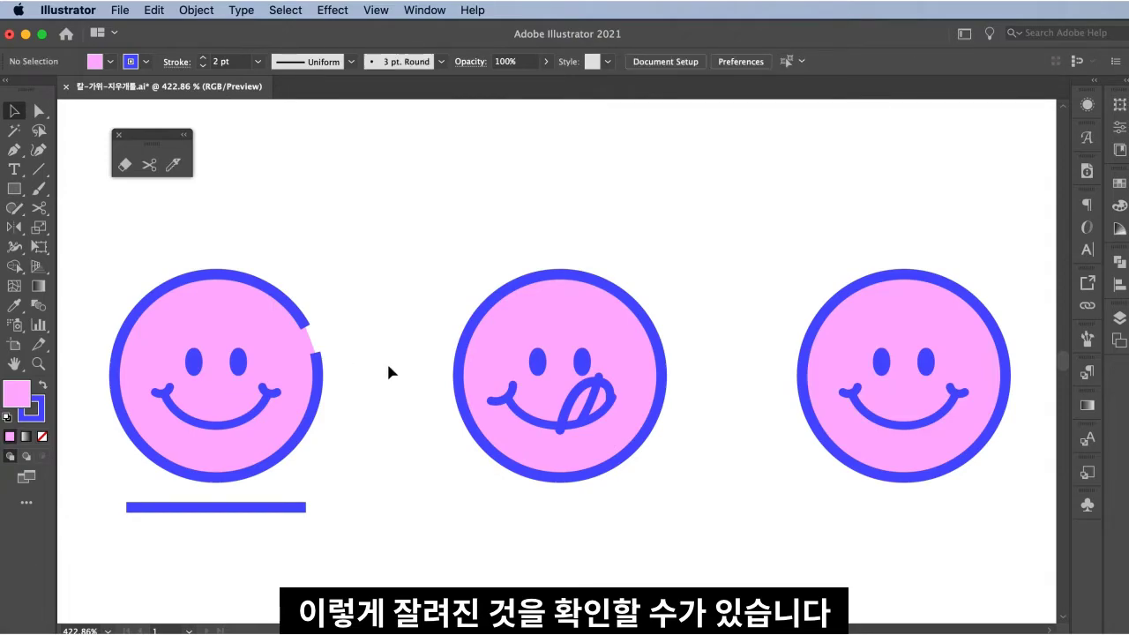
- Cut the tongue outline with Scissors where it meets the middle pink smiley's mouth curve, and delete the end protruding below the mouth
drag(568, 396, 729, 456)
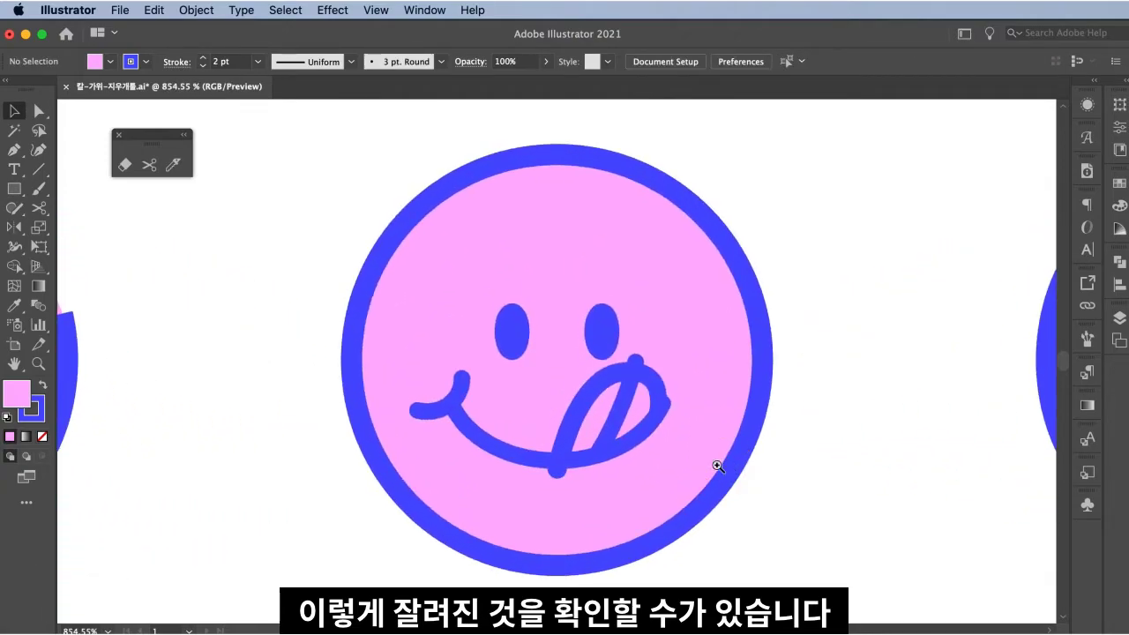
key(c)
click(560, 464)
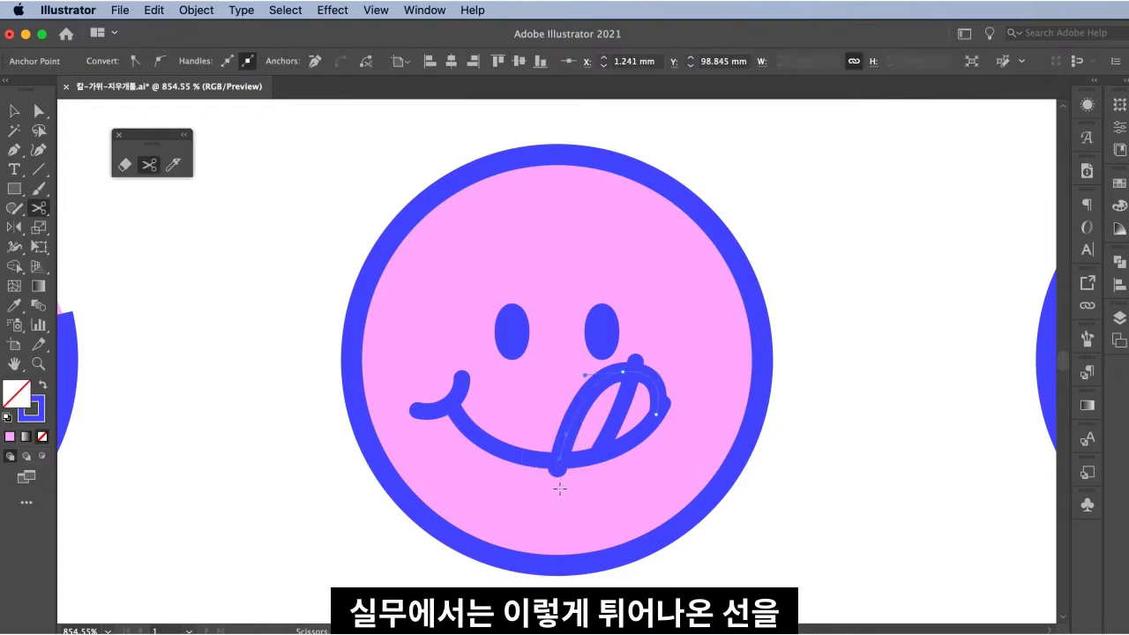
key(a)
key(super+shift+a)
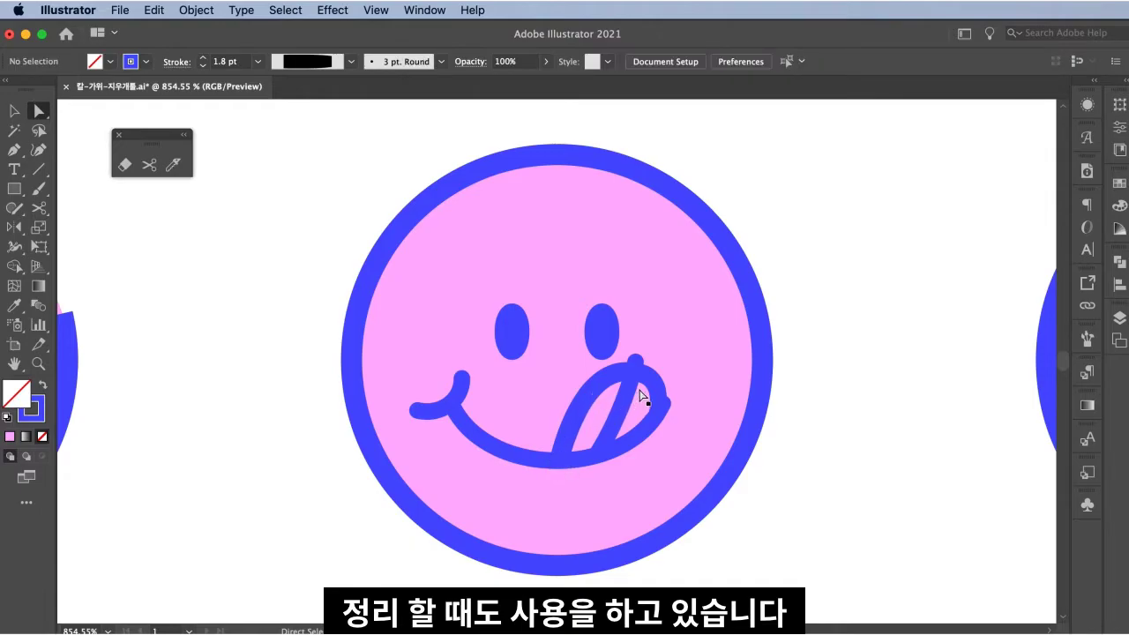
- Cut the tongue's centre line with Scissors where it crosses the tongue outline, and delete the protruding upper end
key(c)
click(634, 370)
key(Delete)
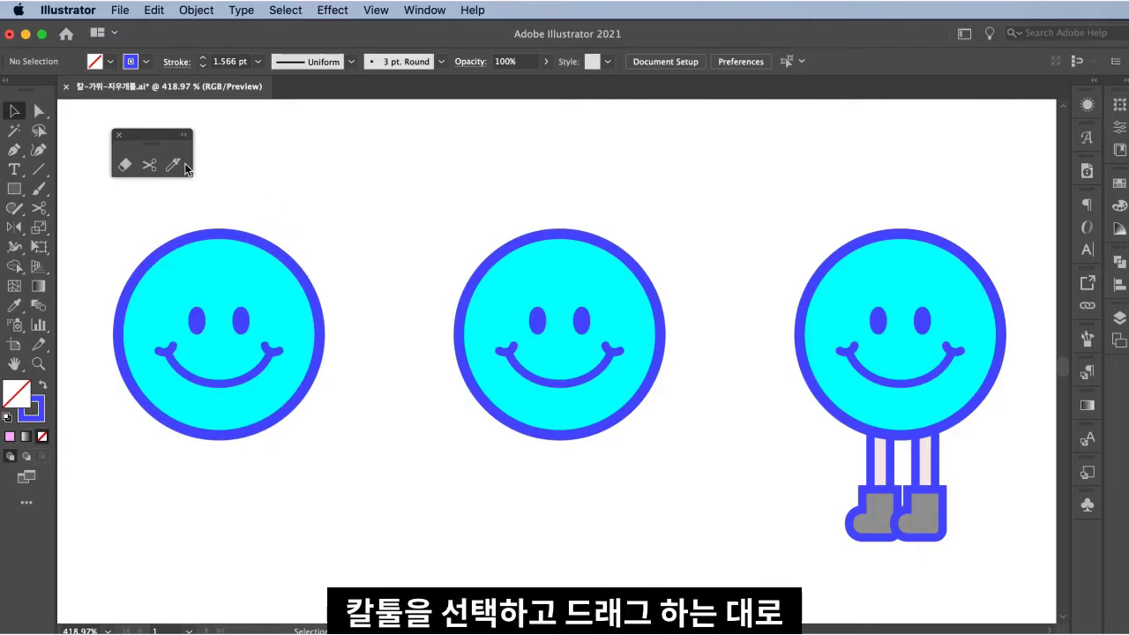
- Slice the first cyan smiley's circle into pieces with several crossing freehand Knife cuts
click(174, 165)
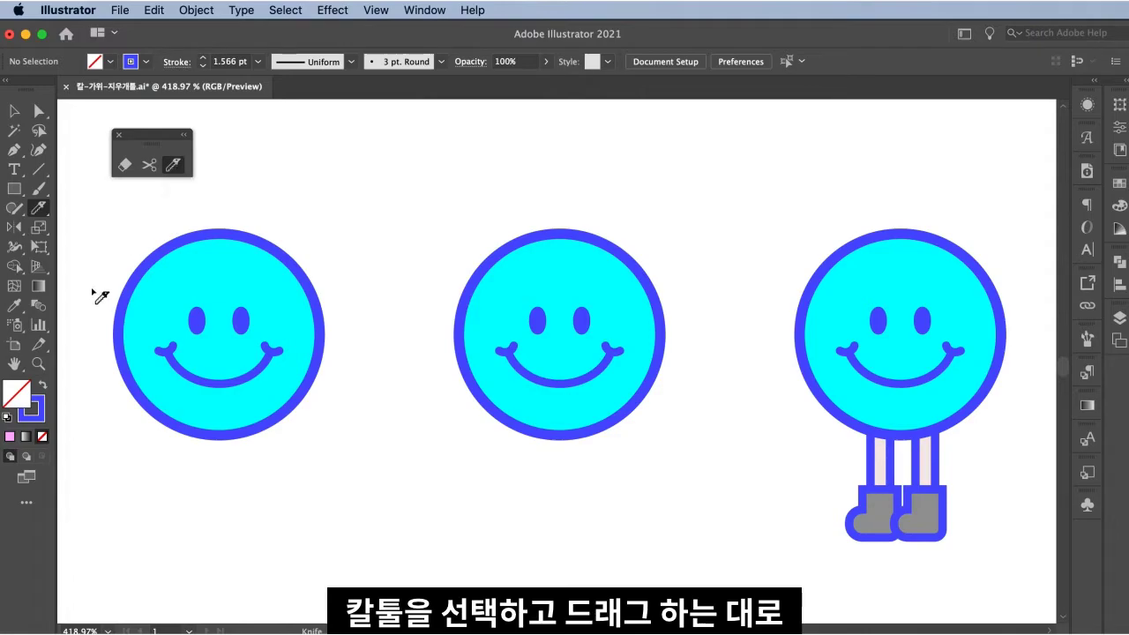
mouse_move(111, 263)
mouse_down()
mouse_move(391, 310)
mouse_move(115, 343)
mouse_move(263, 481)
mouse_up()
drag(365, 361, 95, 440)
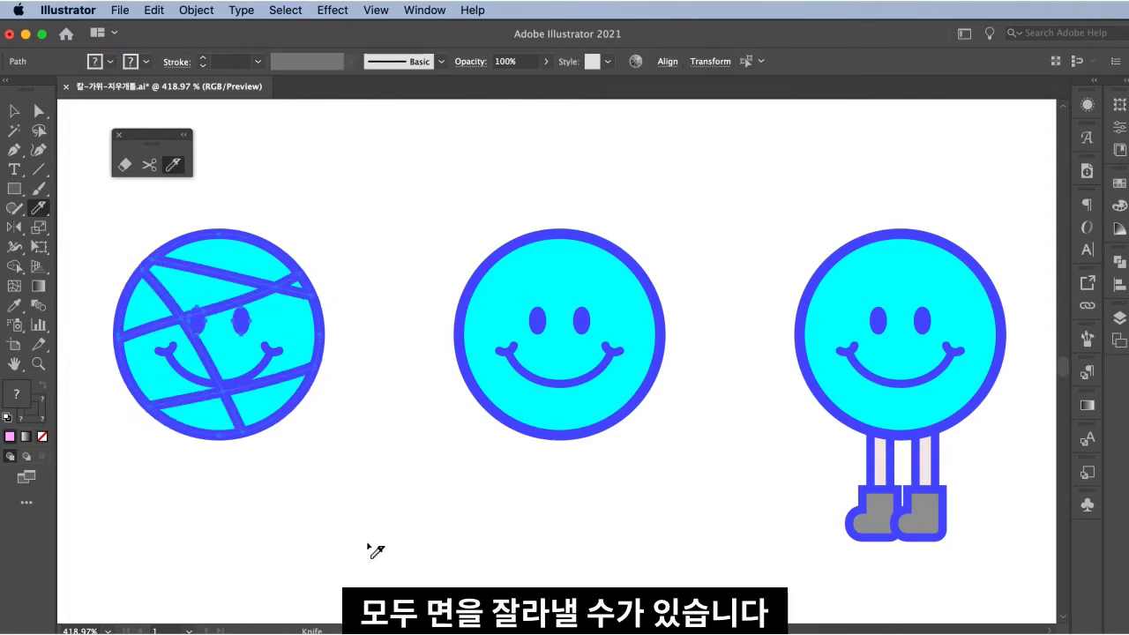
- Move the cut pieces of the first cyan circle outward and apart, clearing the area around the eyes and mouth
key(v)
click(345, 516)
drag(282, 410, 348, 476)
drag(228, 405, 195, 459)
drag(132, 379, 81, 397)
drag(267, 314, 351, 319)
drag(234, 264, 292, 188)
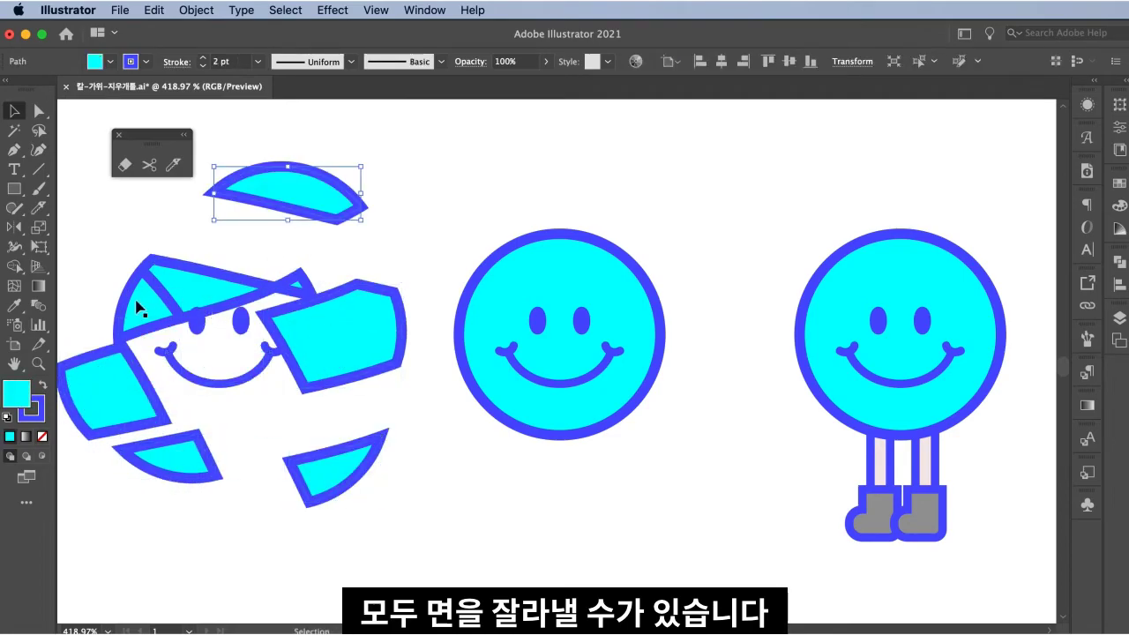
drag(146, 314, 92, 275)
drag(231, 301, 194, 256)
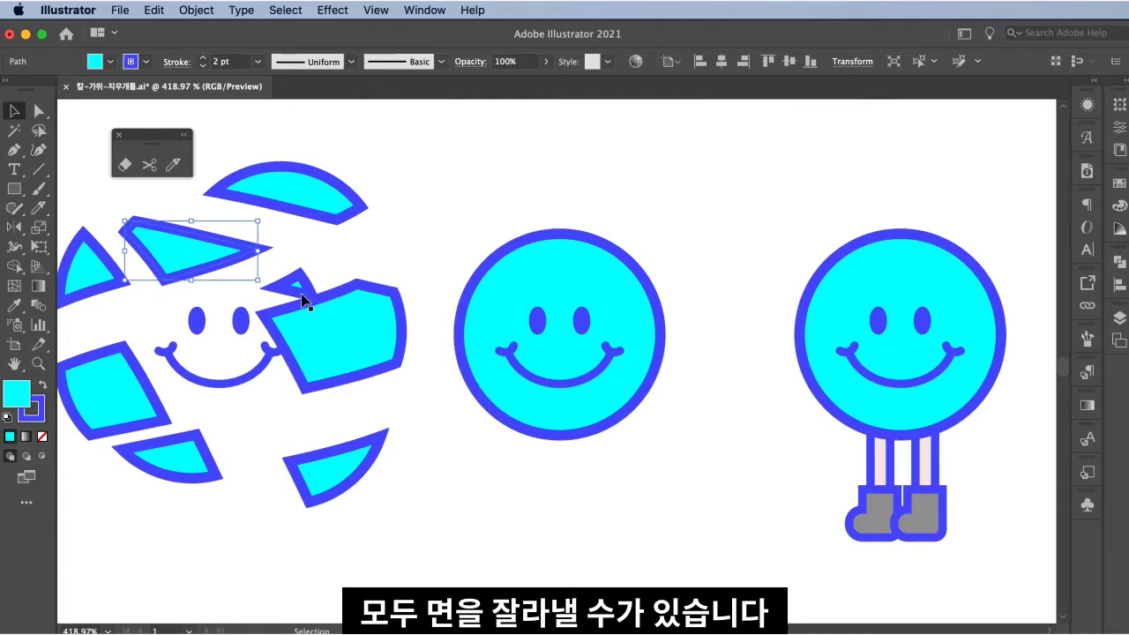
drag(303, 297, 353, 265)
drag(329, 347, 403, 318)
- Move the first cyan smiley's mouth curve down, run the Knife vertically across it, and move it again to check for a split
click(241, 322)
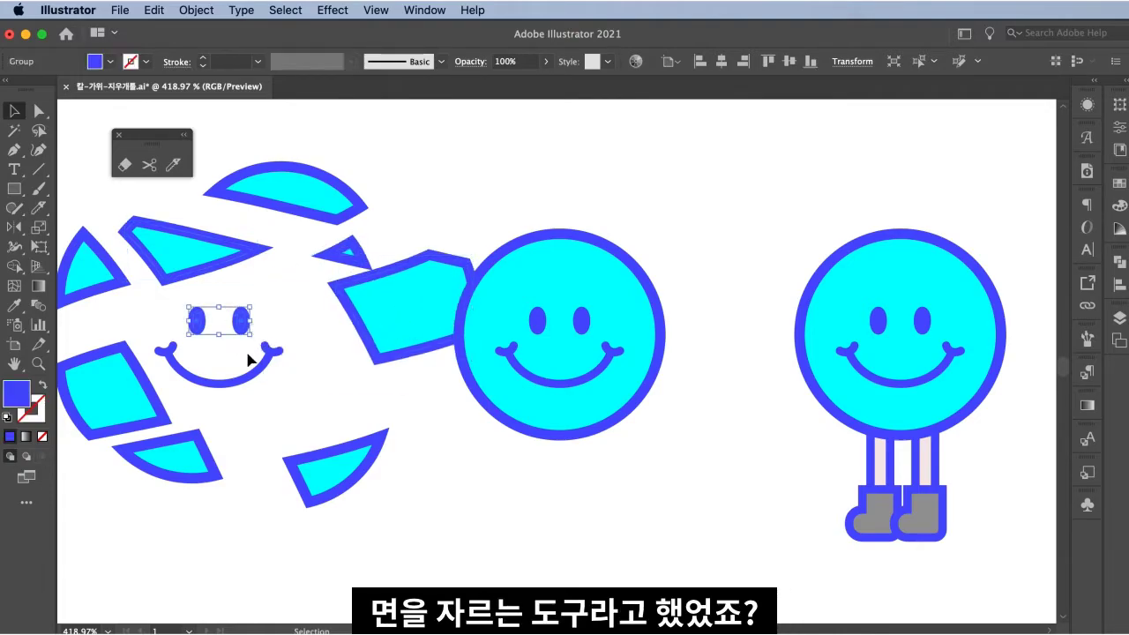
drag(254, 383, 258, 424)
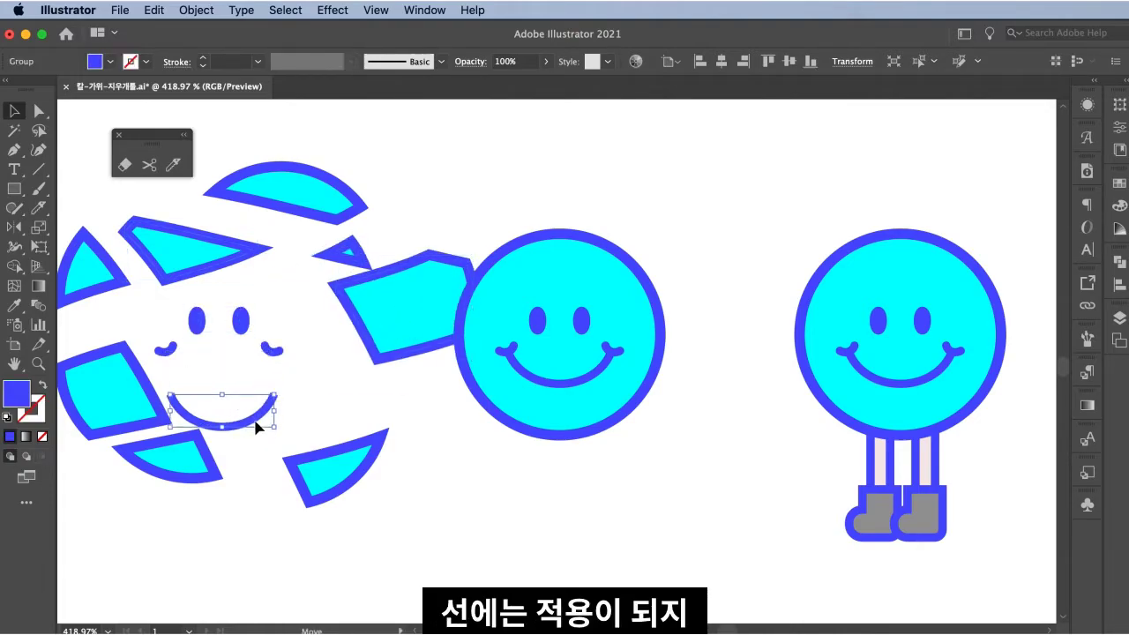
click(173, 164)
drag(238, 381, 239, 466)
key(v)
click(276, 408)
drag(276, 408, 277, 408)
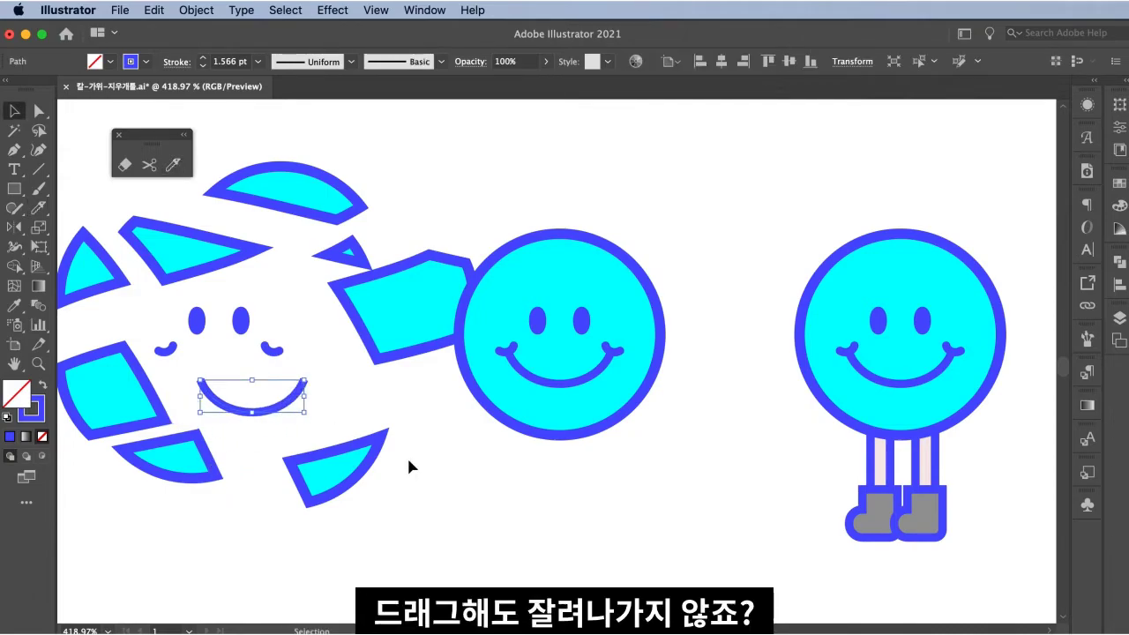
- Cut only partway across the middle cyan smiley's forehead with the Knife, and pull the cut's left anchor point outward to check it
click(173, 164)
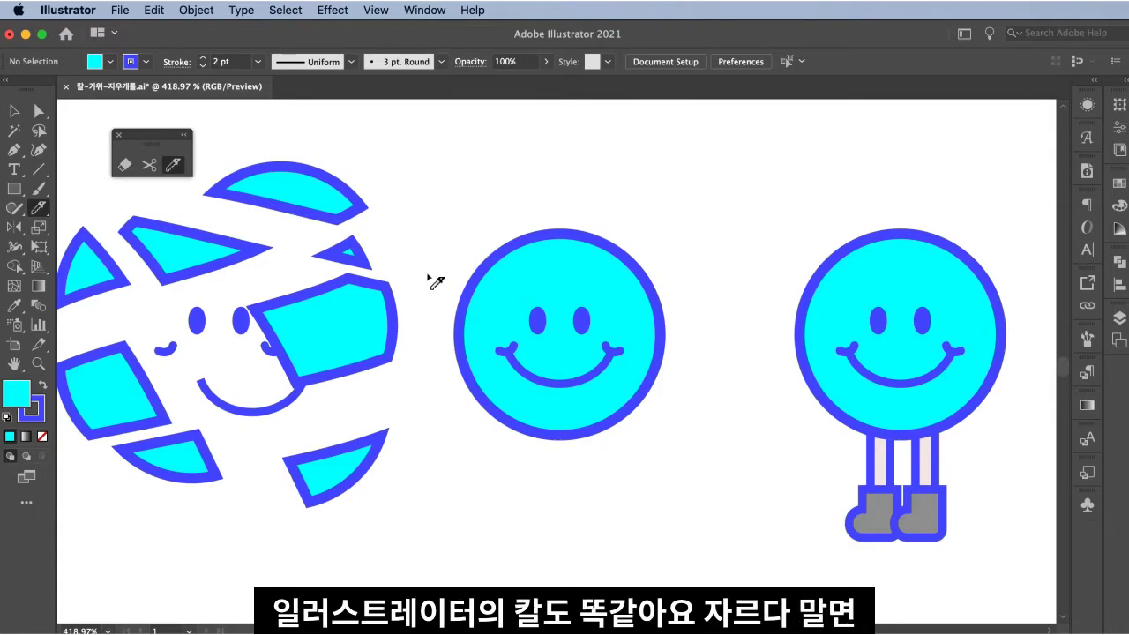
drag(452, 271, 628, 285)
key(a)
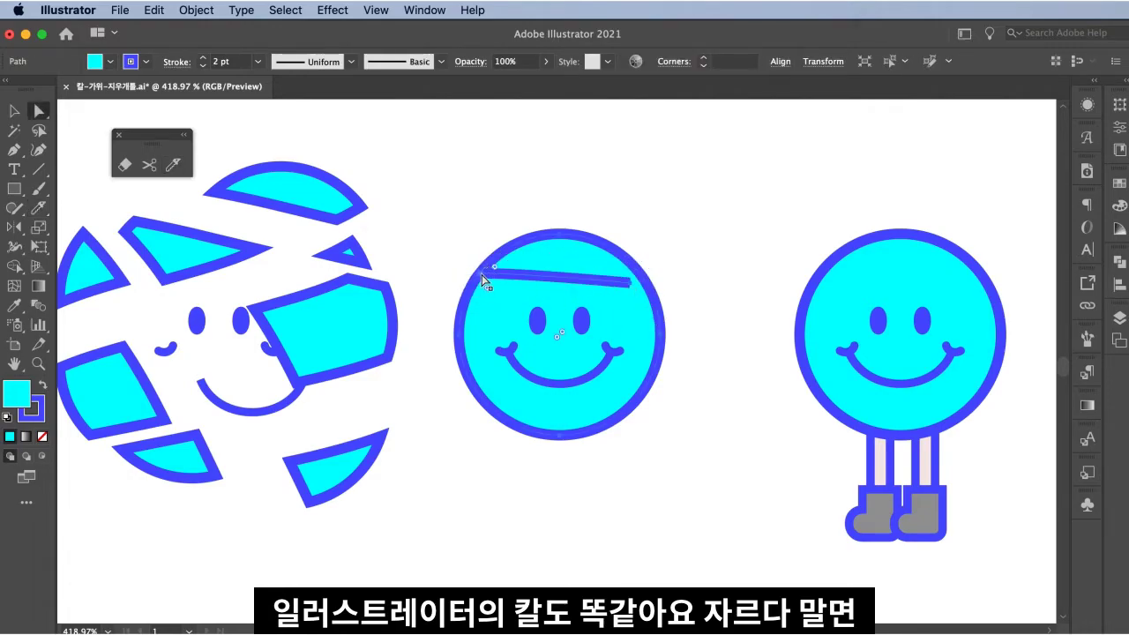
click(481, 272)
drag(481, 273, 527, 181)
key(v)
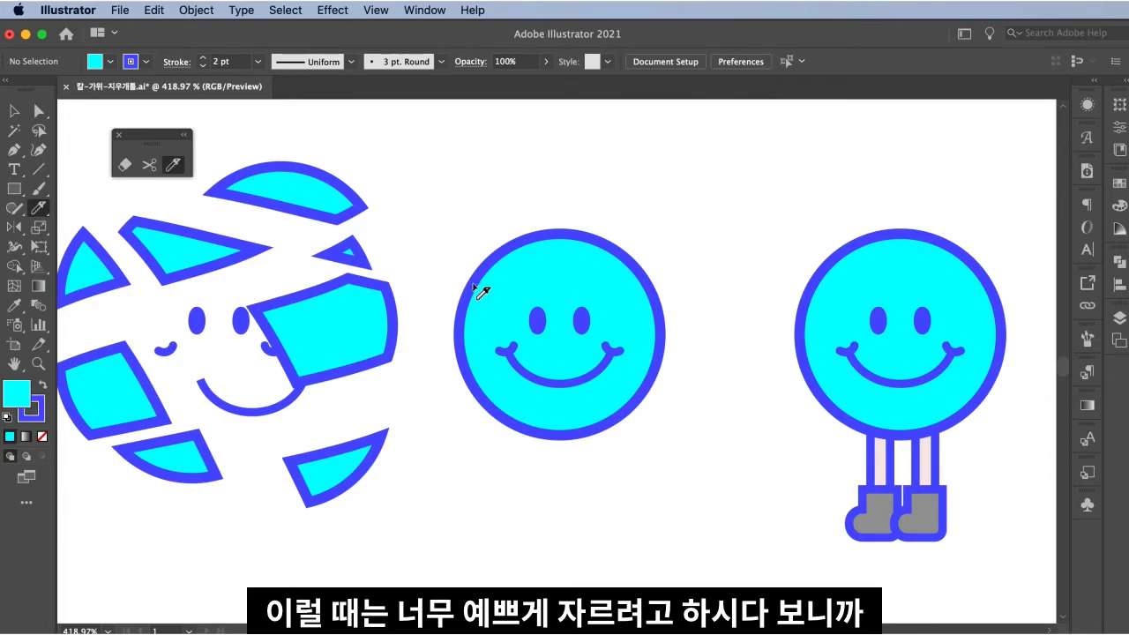
- Make a nearly complete horizontal Knife cut across the middle cyan smiley's forehead, move the circle to test the split, and undo the move
drag(479, 284, 651, 286)
key(v)
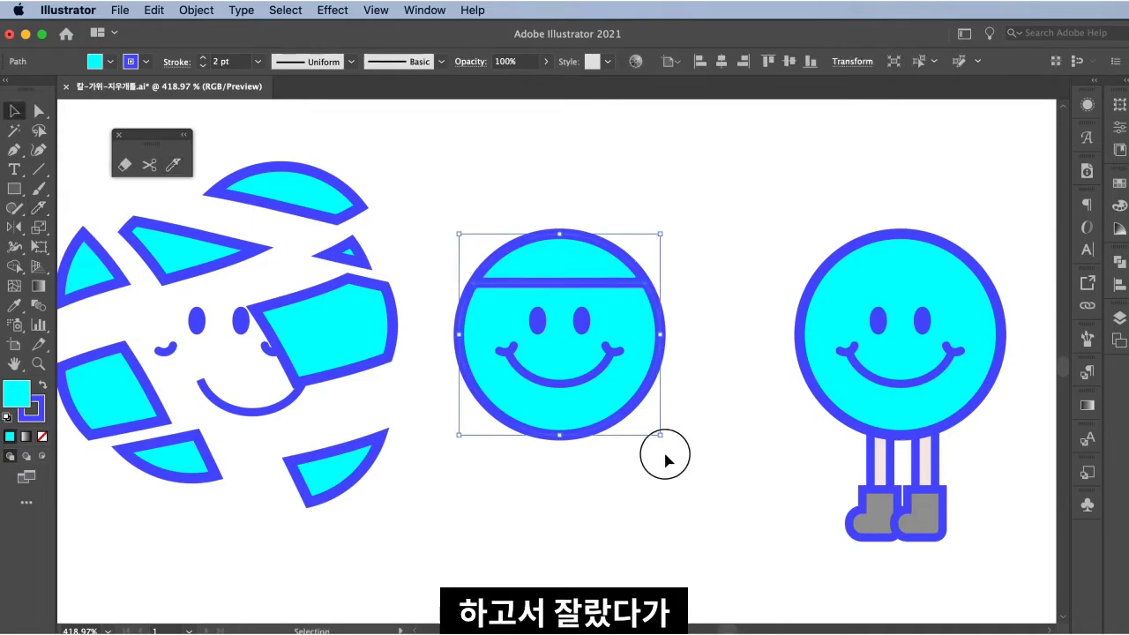
click(668, 464)
drag(549, 239, 557, 199)
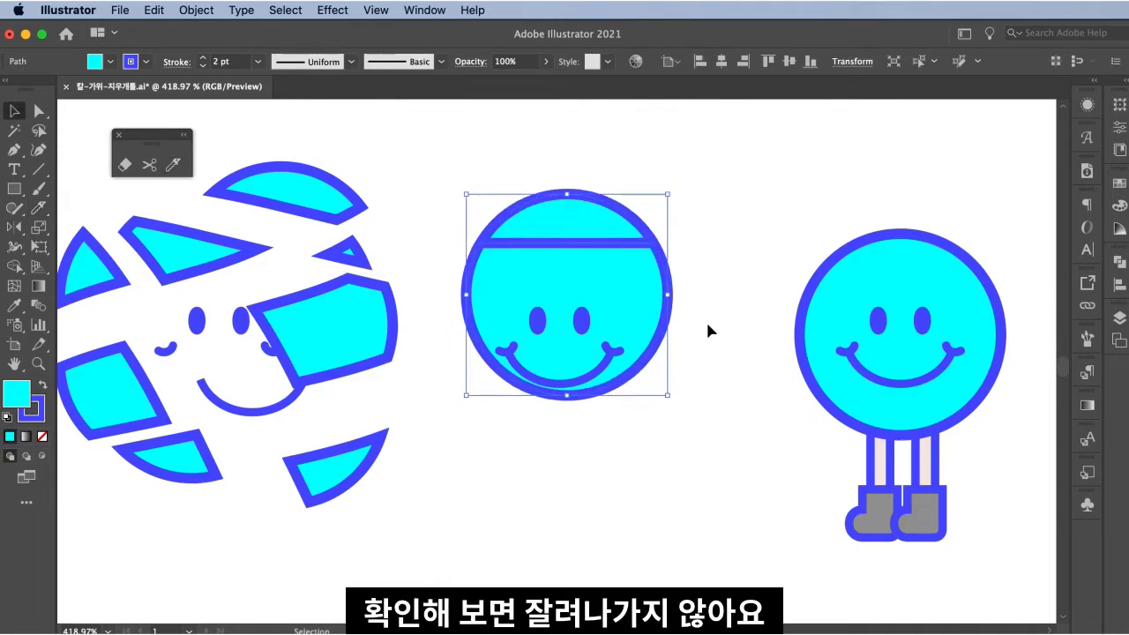
key(ctrl+z)
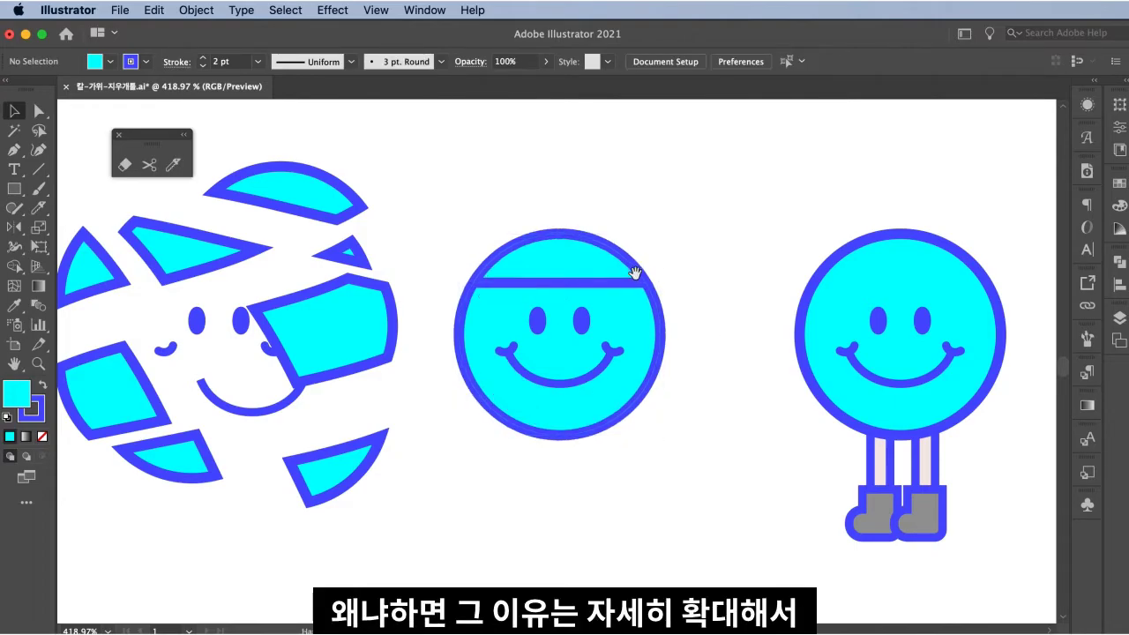
- Examine both ends of the forehead cut up close in Outline view, and return to Preview
super+click(480, 283)
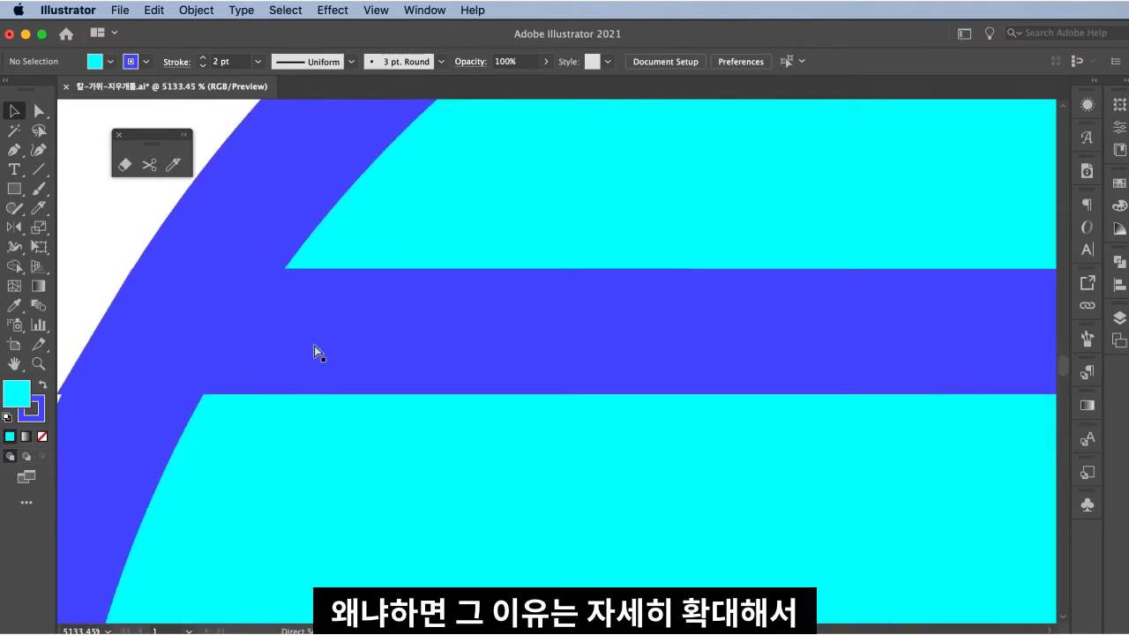
key(super+y)
scroll(411, 338, right, 10)
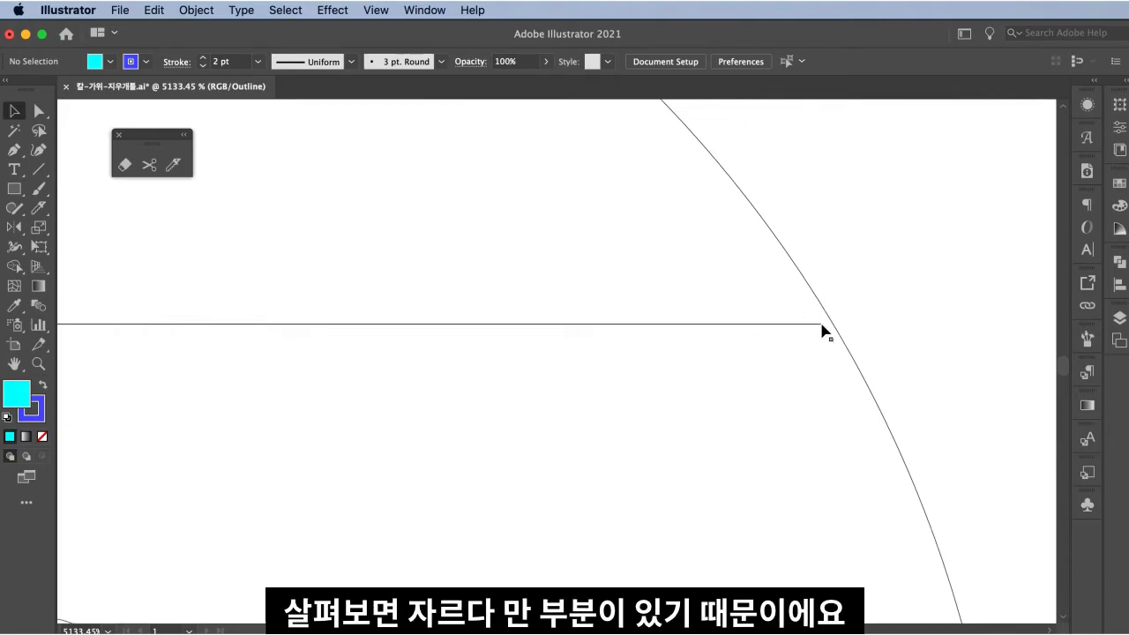
alt+super+click(502, 403)
key(super+y)
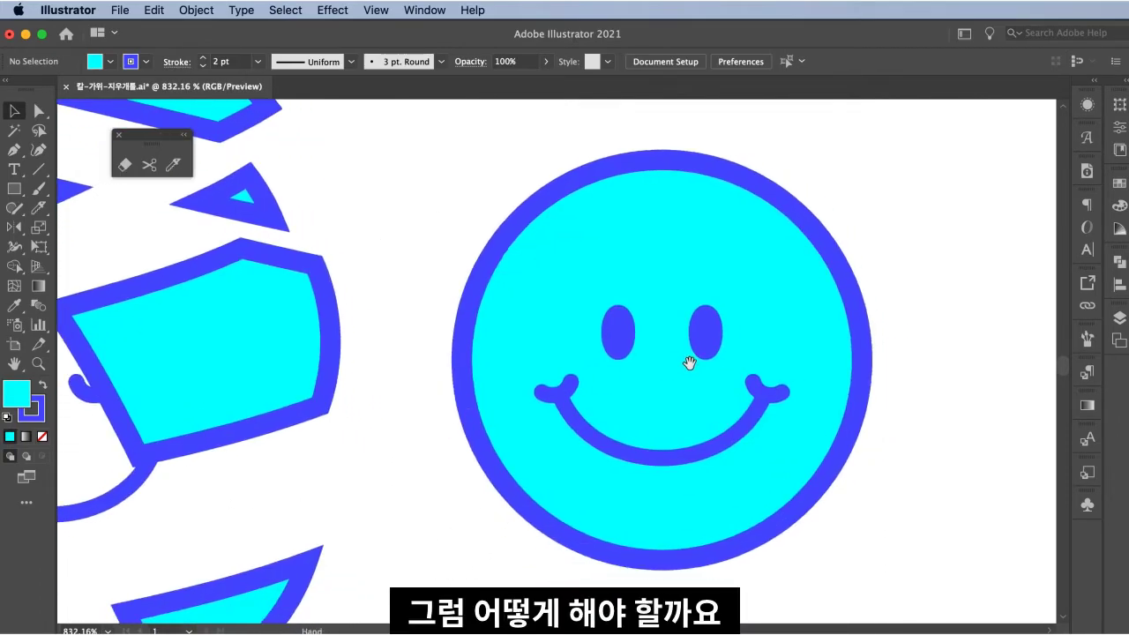
- Make three Knife cuts across the middle cyan smiley's forehead, starting and ending each stroke well outside the circle
click(173, 165)
drag(449, 270, 873, 275)
drag(456, 240, 930, 254)
drag(554, 224, 971, 245)
- Move the two topmost slices of the middle cyan smiley upward to check that the cuts separate them
key(v)
drag(713, 214, 681, 183)
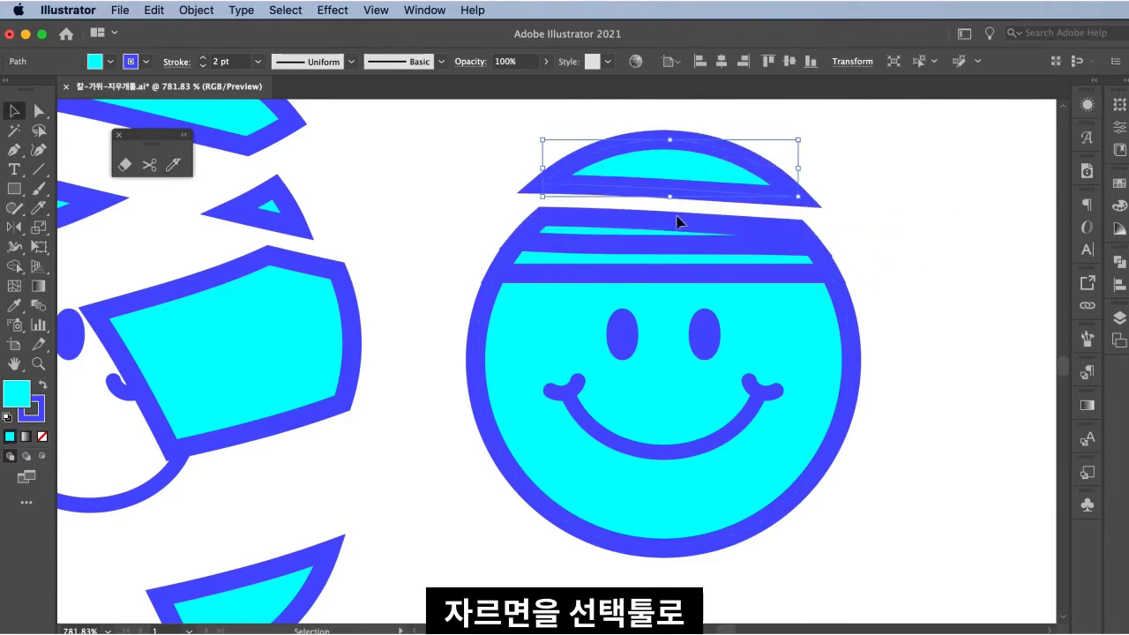
drag(666, 243, 661, 222)
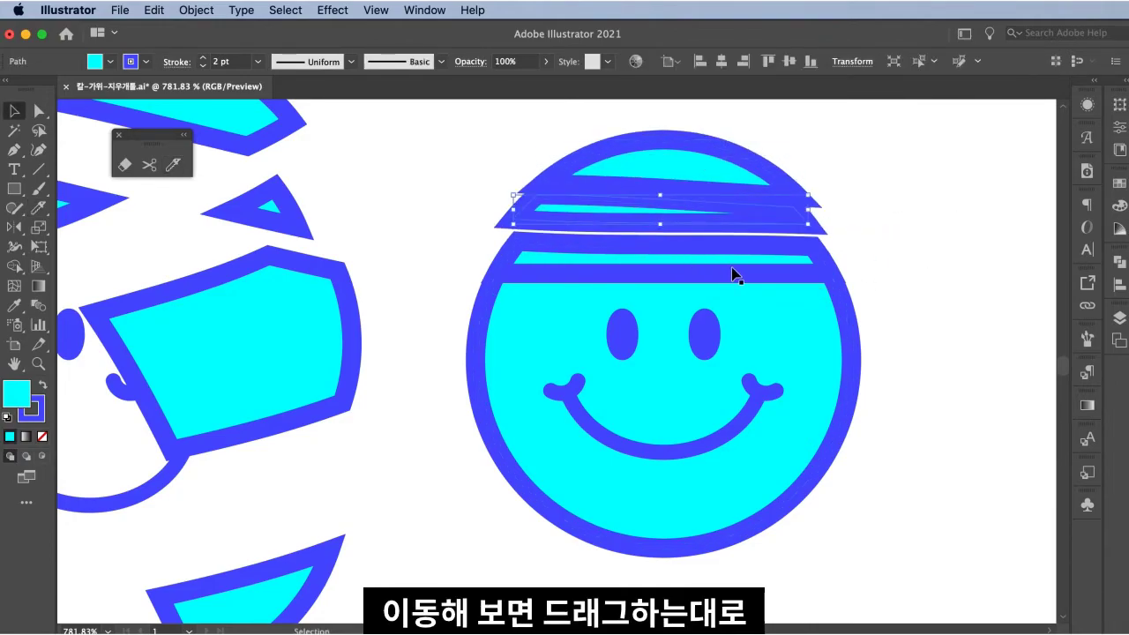
- Undo the slice moves and the Knife cuts on the middle cyan smiley
key(super+z)
key(super+z)
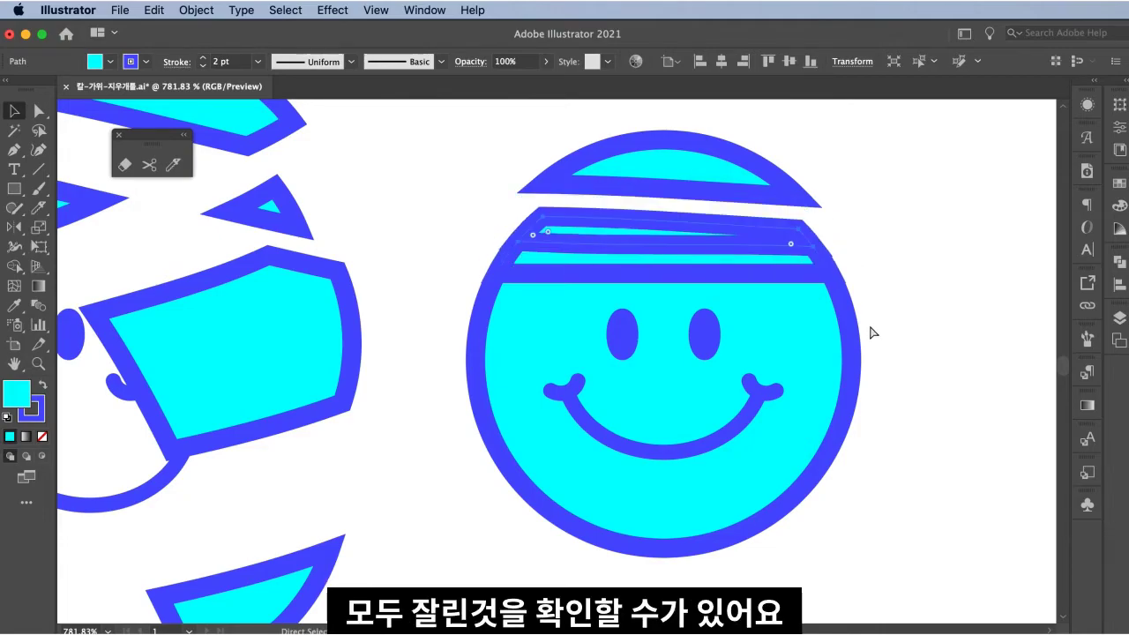
key(super+z)
key(super+z)
key(super+z)
key(super+z)
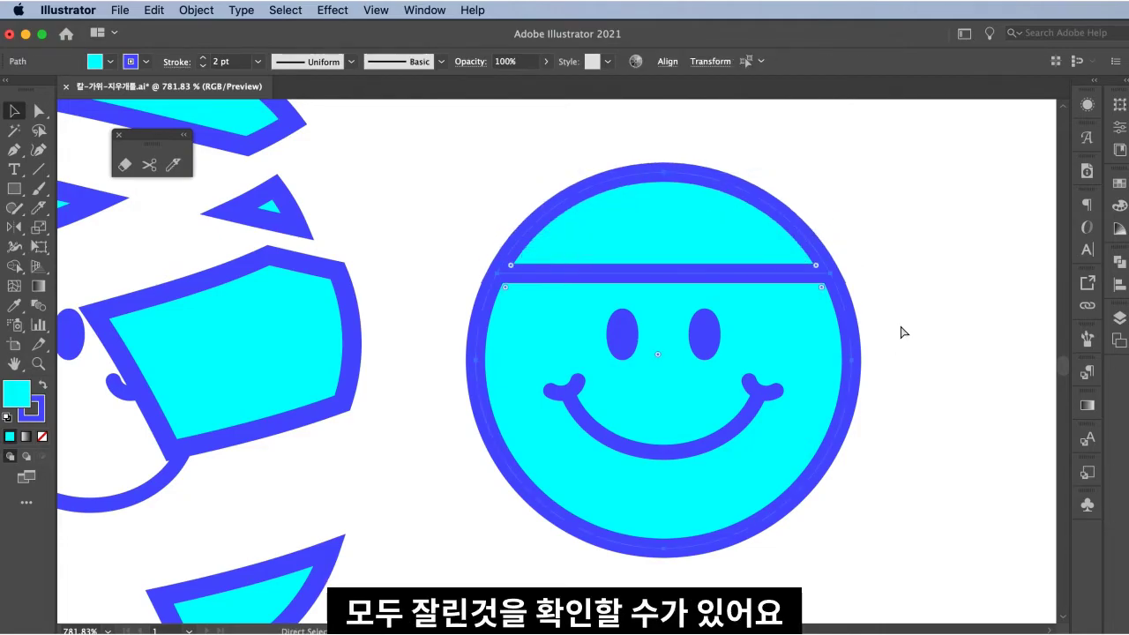
- Make three straight, crossing Knife cuts across the upper part of the middle cyan smiley
drag(860, 328, 708, 341)
scroll(711, 348, right, 5)
scroll(474, 280, left, 1)
key(shift+k)
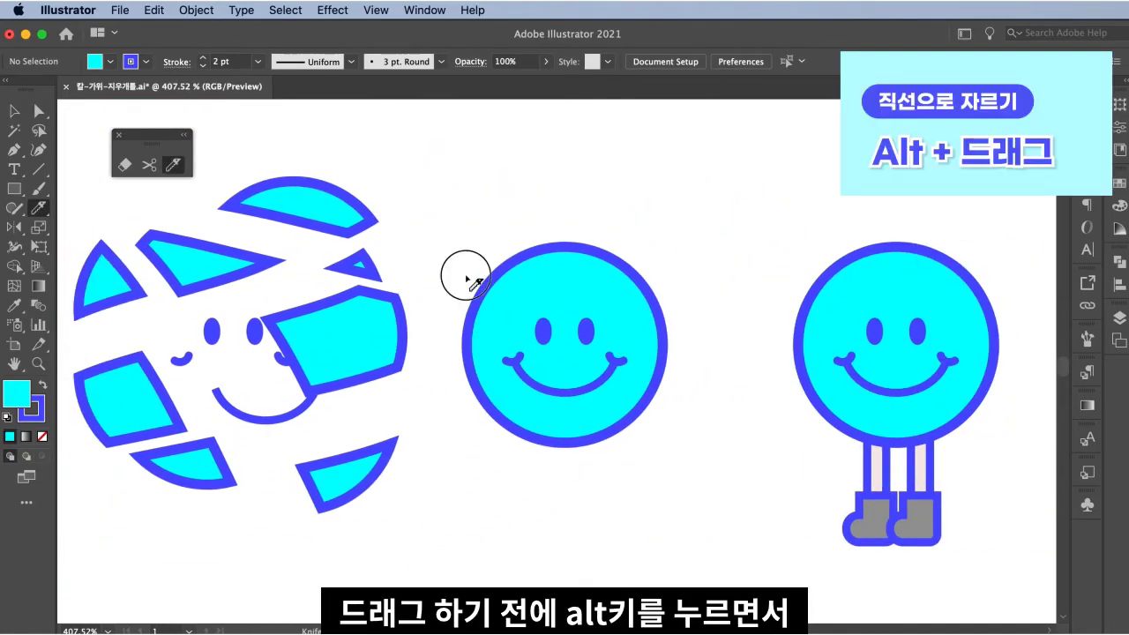
drag(462, 269, 686, 314)
drag(573, 292, 451, 328)
drag(482, 287, 722, 301)
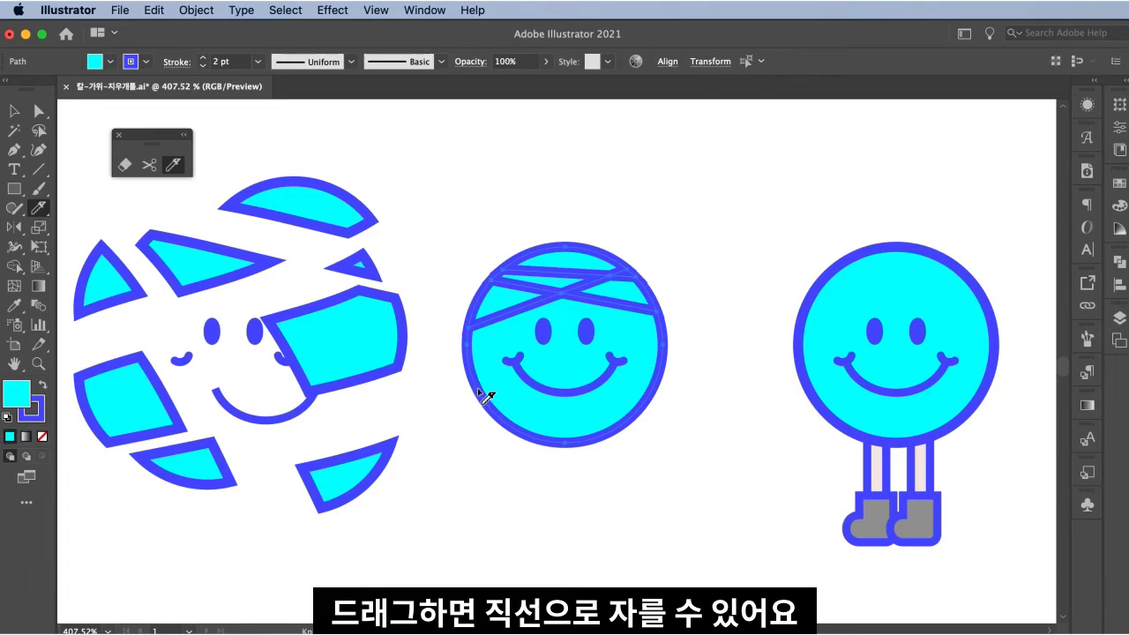
- Try a Knife cut across the middle cyan smiley's lower face with straight-line constraint applied only after starting, and undo the cut
mouse_move(465, 400)
mouse_down()
mouse_move(578, 412)
mouse_move(630, 388)
mouse_move(681, 325)
mouse_move(716, 335)
mouse_up()
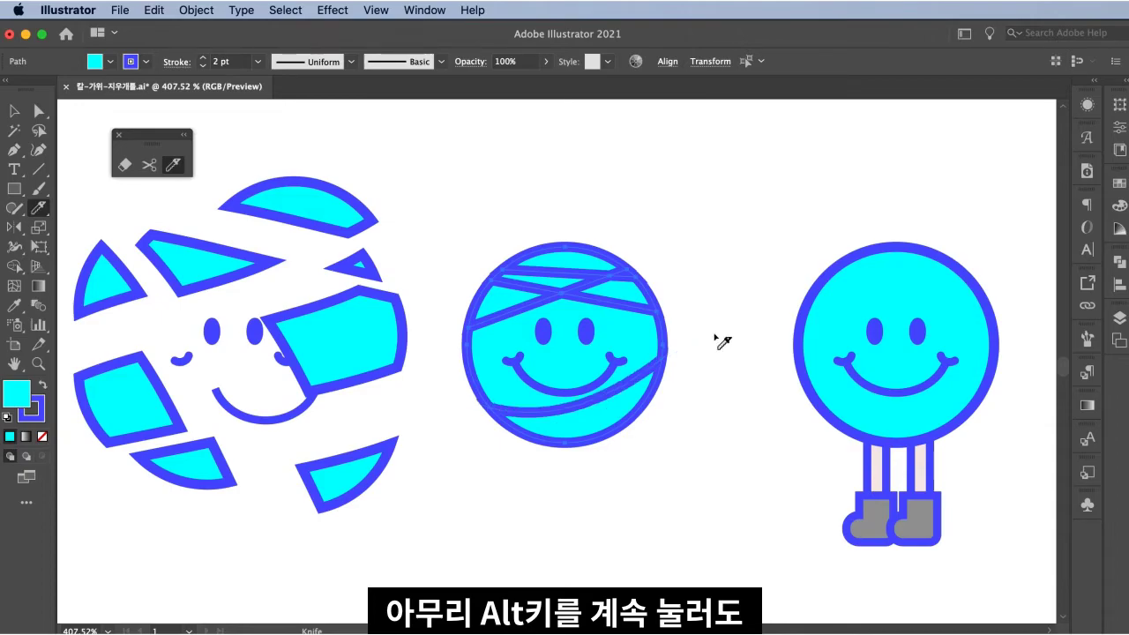
key(super)
super+click(718, 336)
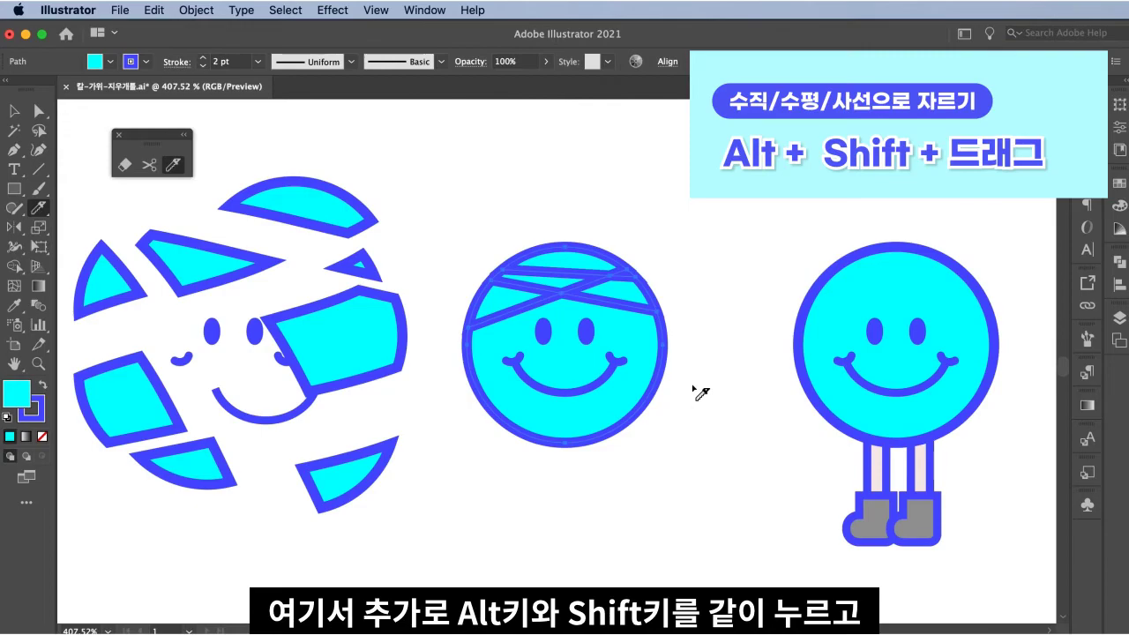
- Cut the middle cyan smiley with angle-constrained straight Knife lines: horizontally below the mouth, vertically beside the right cheek, and diagonally across the mouth
drag(465, 402, 733, 423)
drag(650, 273, 663, 510)
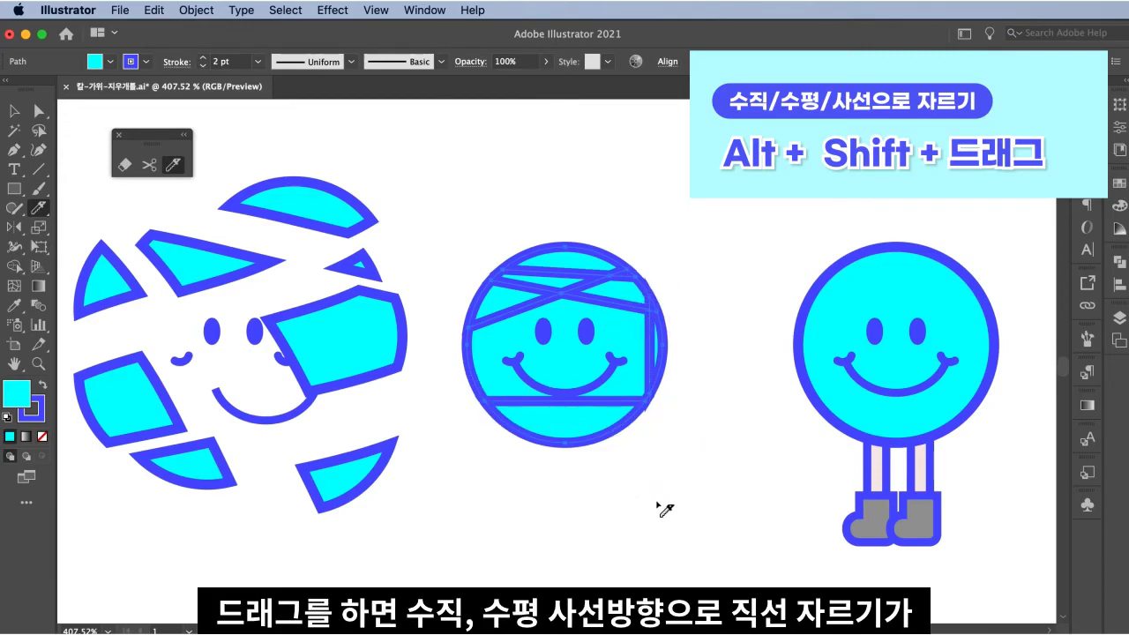
mouse_move(474, 327)
mouse_down()
mouse_move(549, 348)
mouse_move(756, 471)
mouse_up()
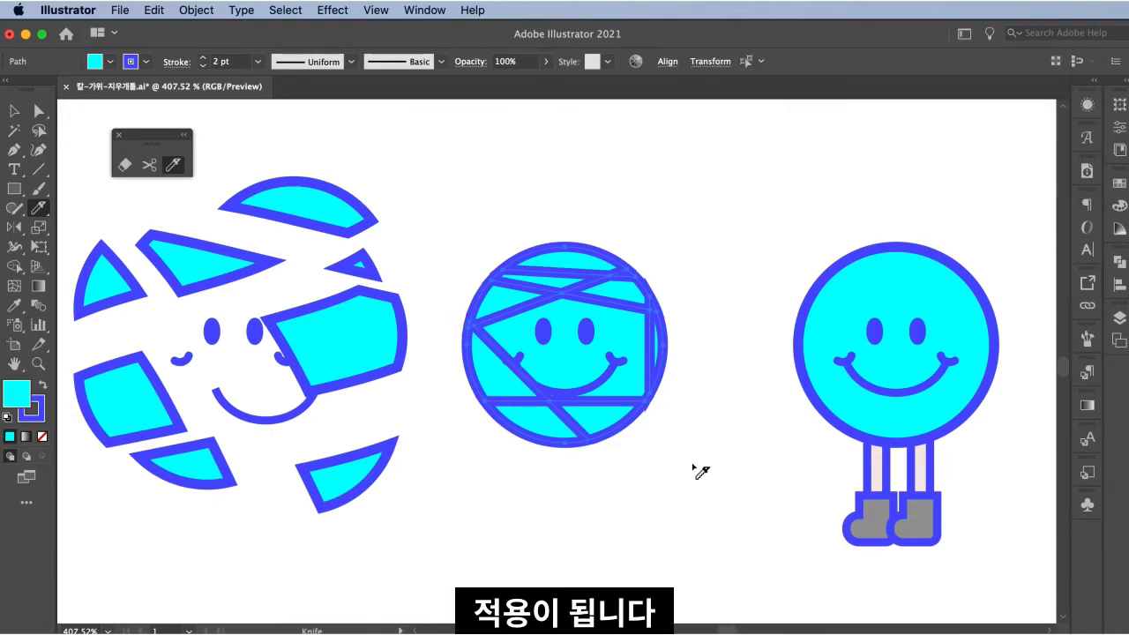
- Cut both legs of the third cyan smiley with one horizontal Knife line just above the boots, and deselect them
scroll(701, 472, right, 5)
scroll(692, 472, up, 3)
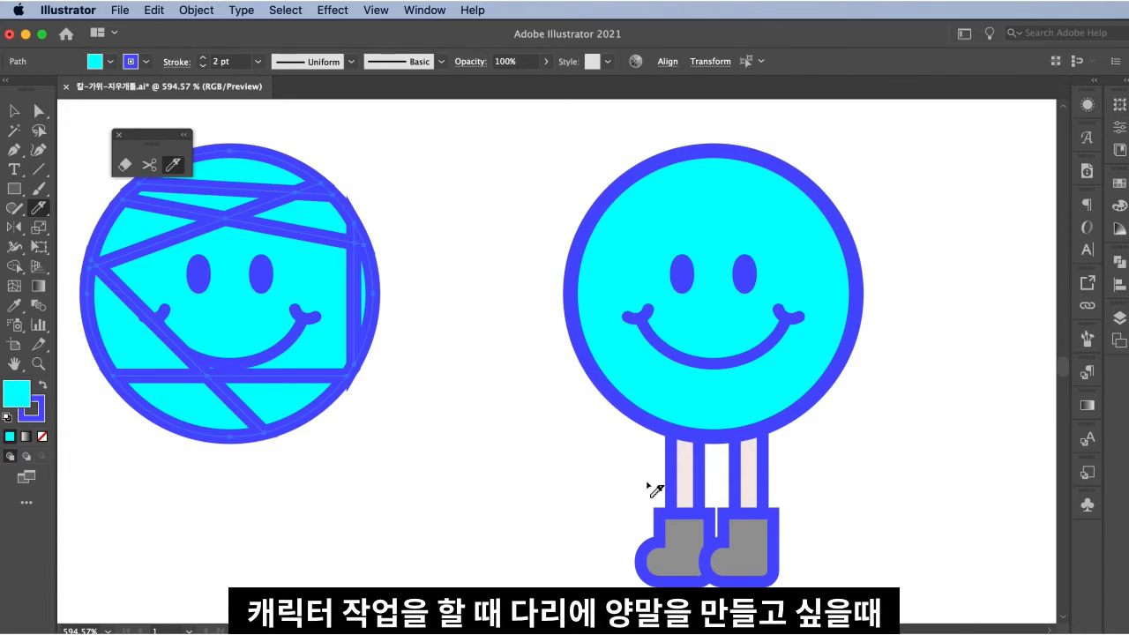
drag(869, 491, 831, 488)
key(v)
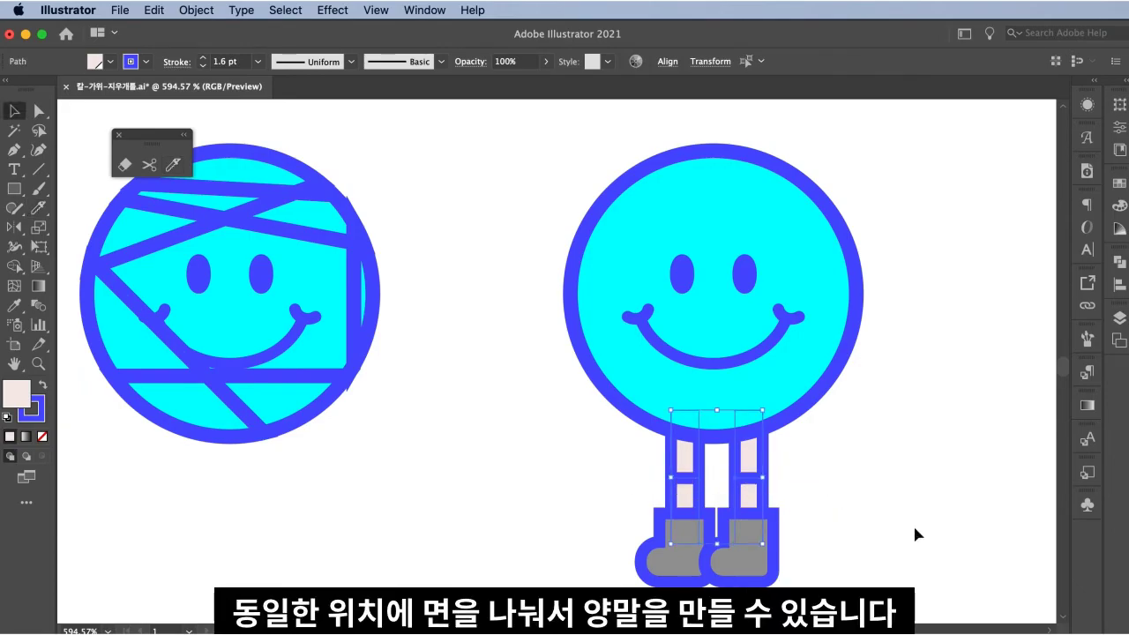
click(915, 529)
- Apply the face circle's cyan appearance to both lower leg pieces with the Eyedropper to make matching socks
click(686, 499)
shift+click(750, 496)
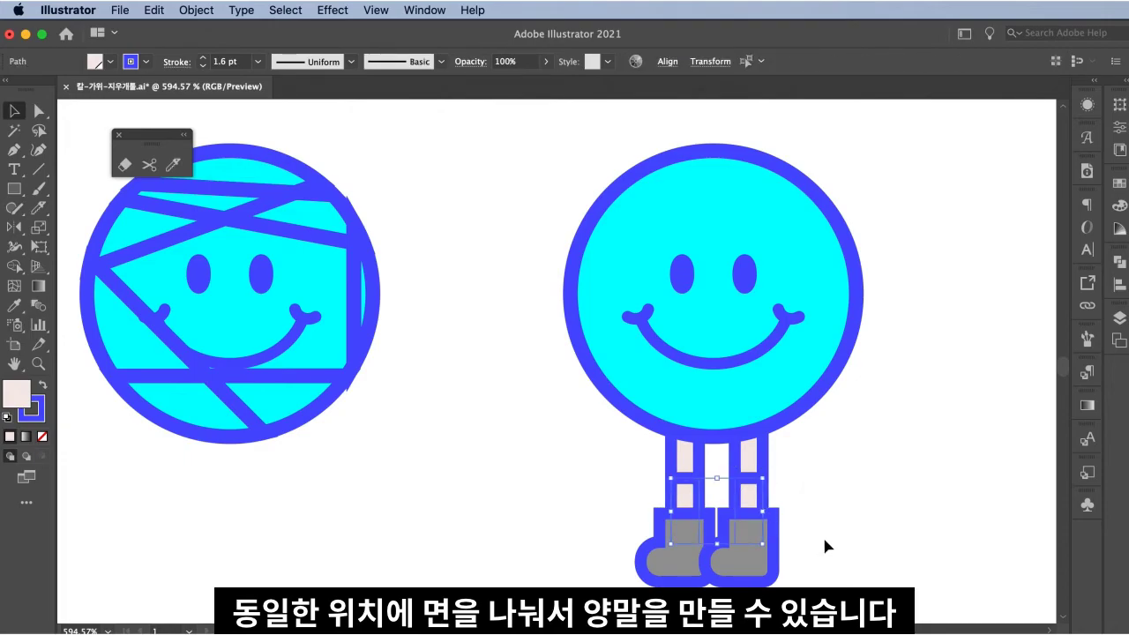
key(i)
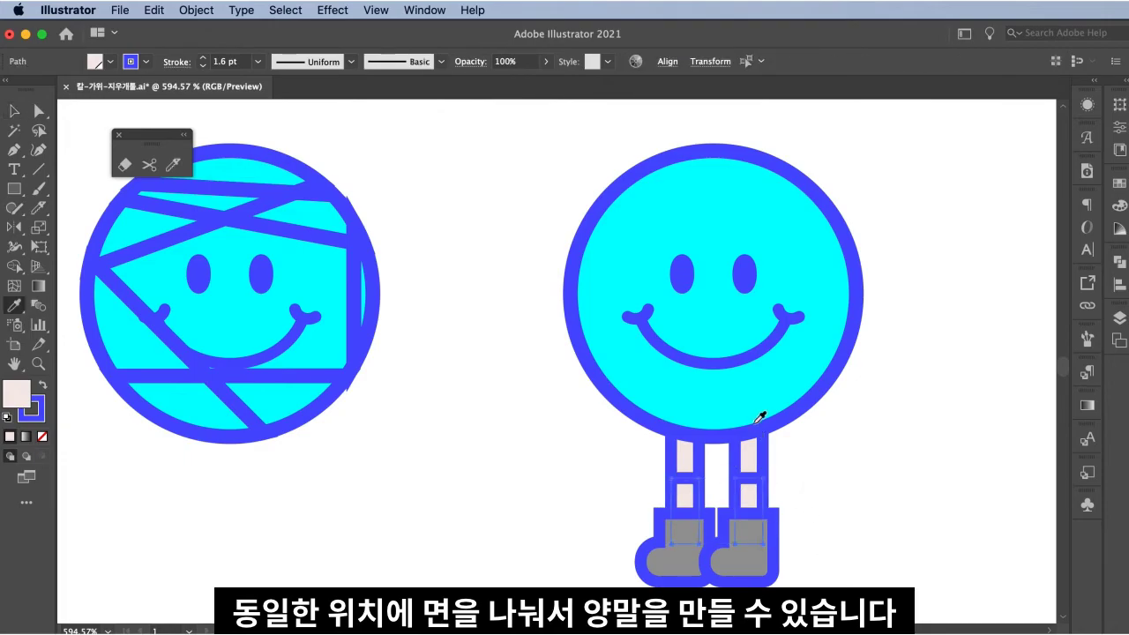
click(759, 404)
key(v)
click(834, 455)
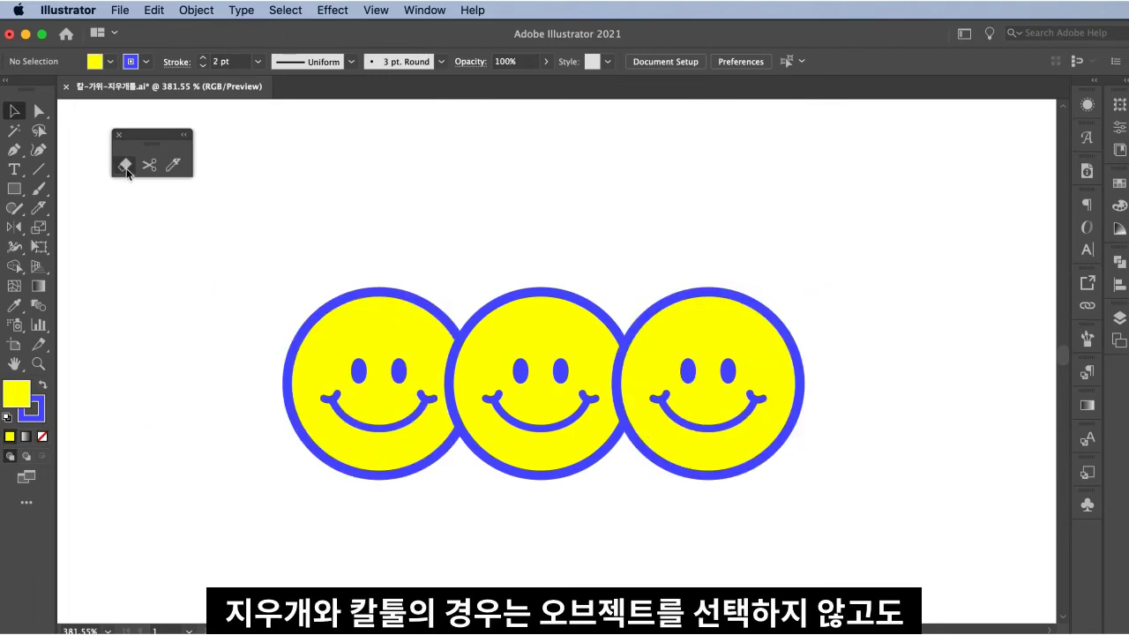
- Run the Eraser and the Knife across the three overlapping yellow smileys with nothing selected
click(126, 169)
mouse_move(253, 335)
mouse_down()
mouse_move(713, 365)
mouse_move(679, 338)
mouse_move(255, 461)
mouse_up()
click(174, 165)
mouse_move(348, 239)
mouse_down()
mouse_move(579, 188)
mouse_move(588, 516)
mouse_move(749, 476)
mouse_move(756, 513)
mouse_up()
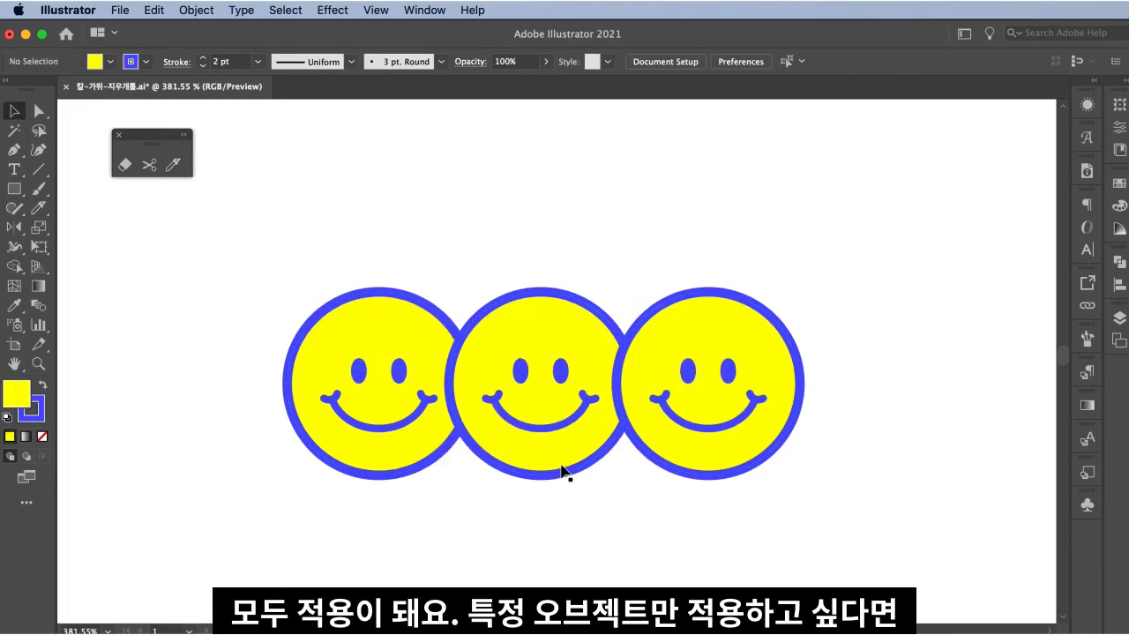
- Select only the middle yellow circle, and erase a band across it with a stroke spanning all three smileys
click(564, 471)
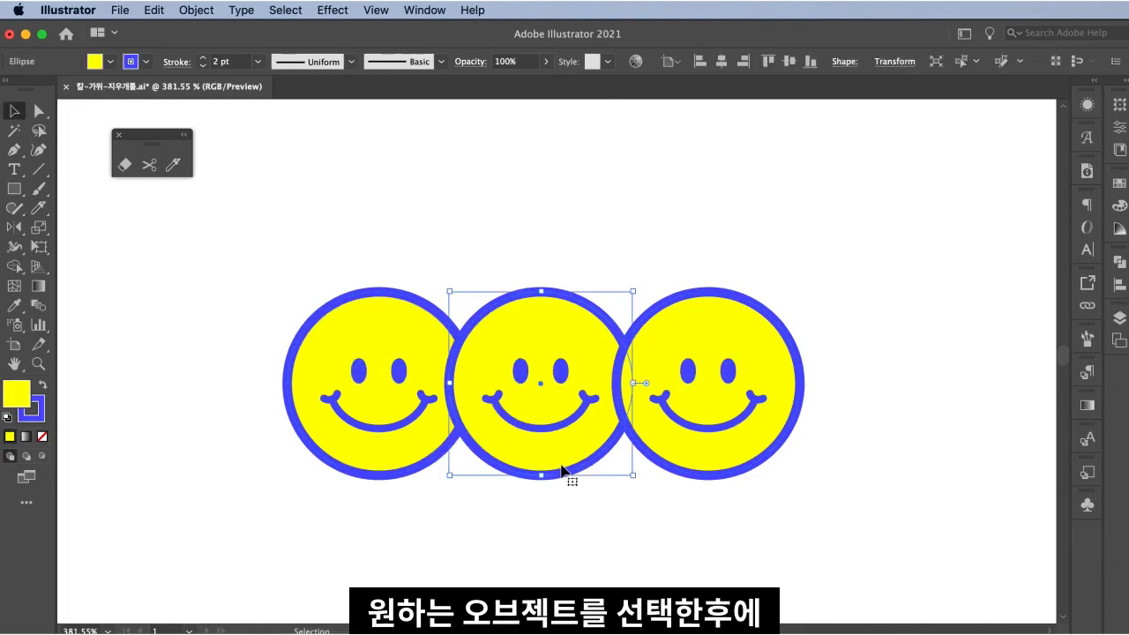
click(135, 166)
mouse_move(282, 328)
mouse_down()
mouse_move(726, 390)
mouse_move(799, 388)
mouse_up()
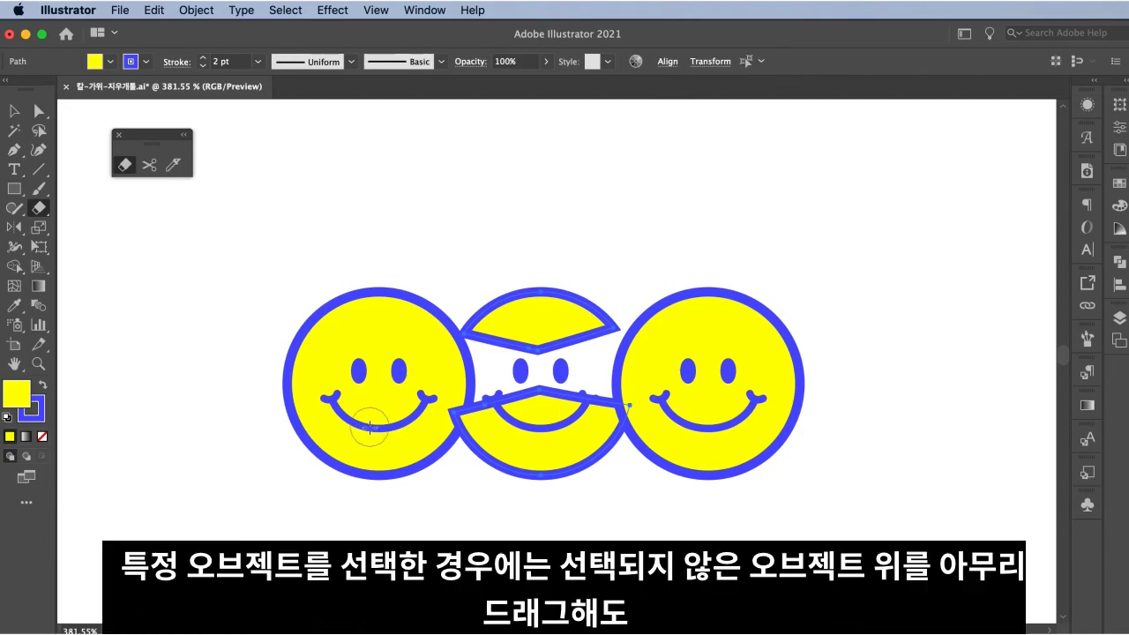
- Run the Eraser over the unselected left and right yellow smileys while the middle circle stays selected, to test its effect
mouse_move(328, 494)
mouse_down()
mouse_move(338, 214)
mouse_move(420, 500)
mouse_up()
key(ctrl+z)
mouse_move(658, 481)
mouse_down()
mouse_move(718, 333)
mouse_move(743, 202)
mouse_move(769, 539)
mouse_move(705, 317)
mouse_move(664, 248)
mouse_move(749, 551)
mouse_up()
key(ctrl+z)
drag(789, 295, 675, 580)
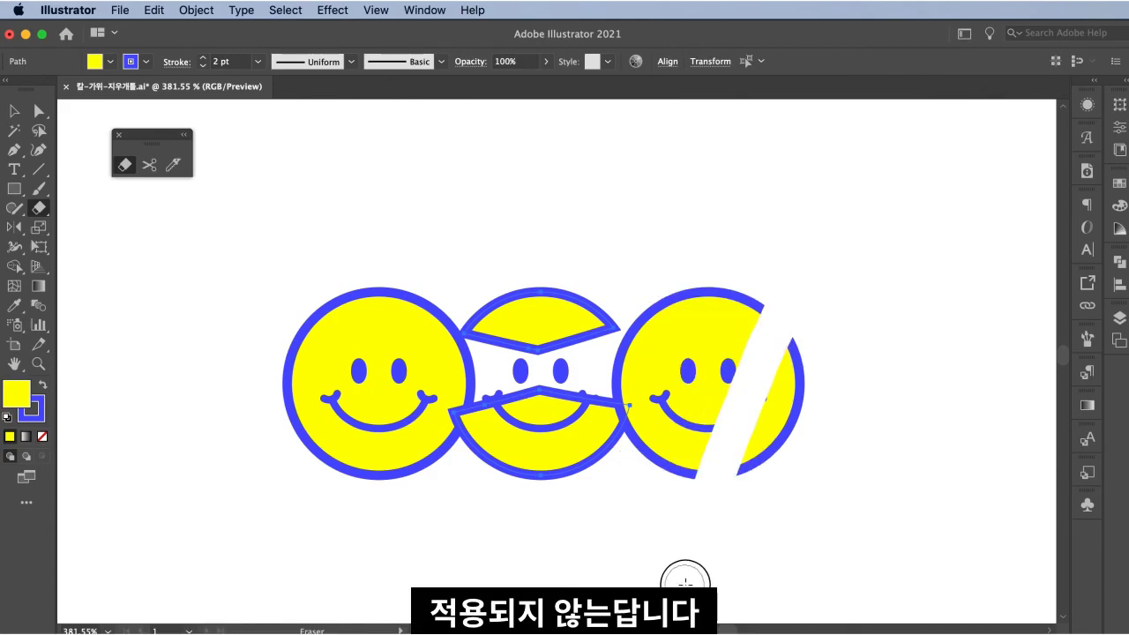